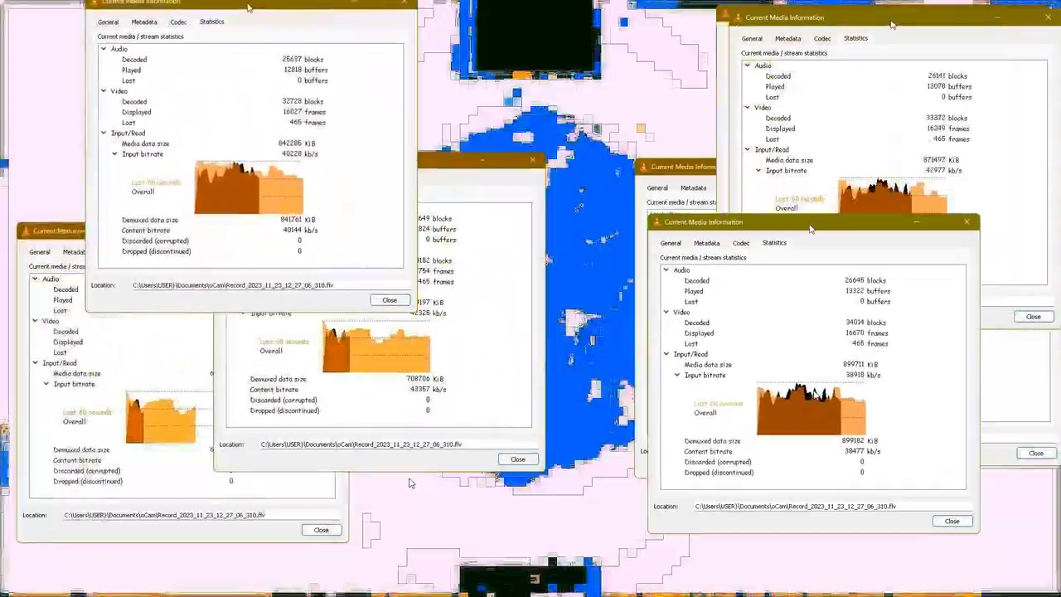
Step: Look through the Other and "Record, Stream" virtual desktops and return to the My stuff desktop
key("super+Tab")
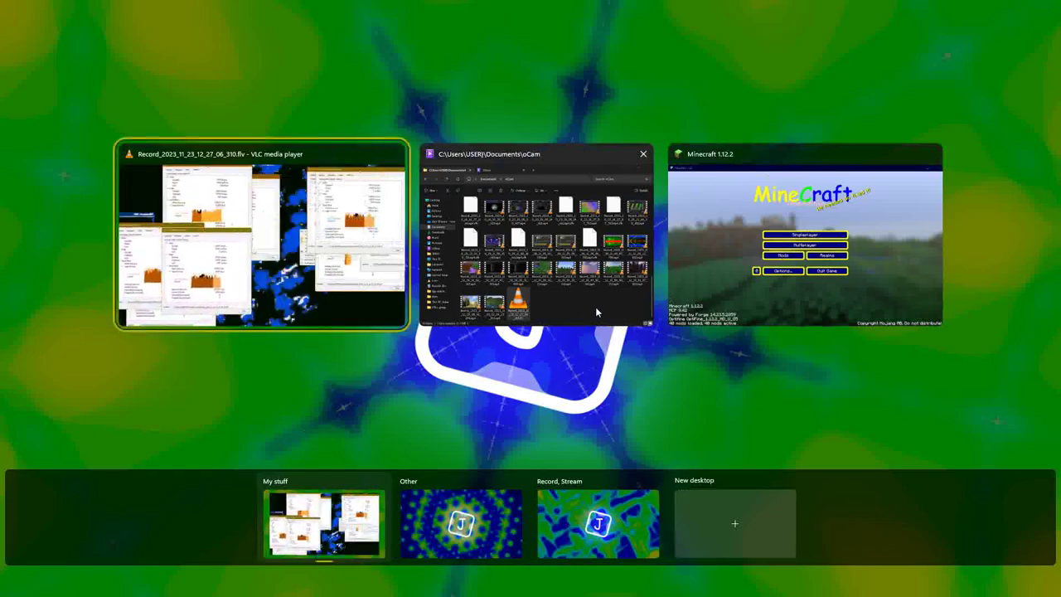
key("Tab")
left_click(409, 554)
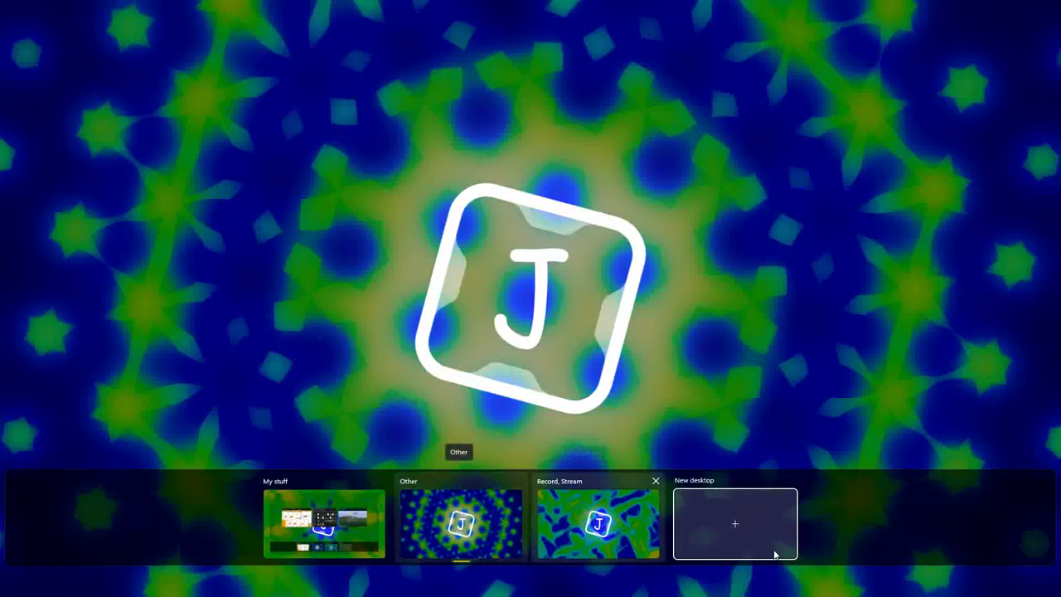
left_click(597, 537)
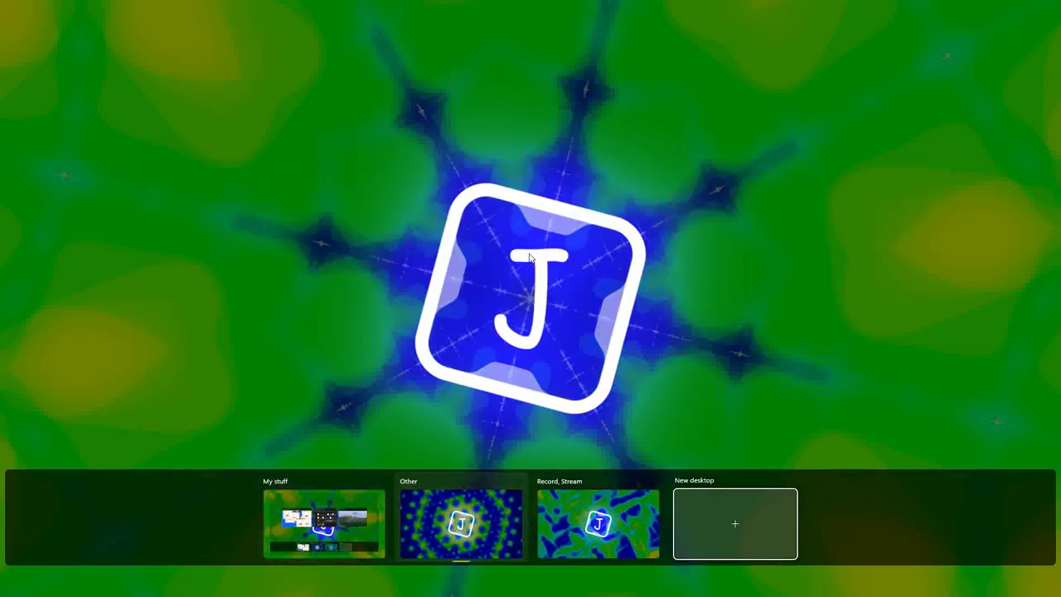
left_click(527, 325)
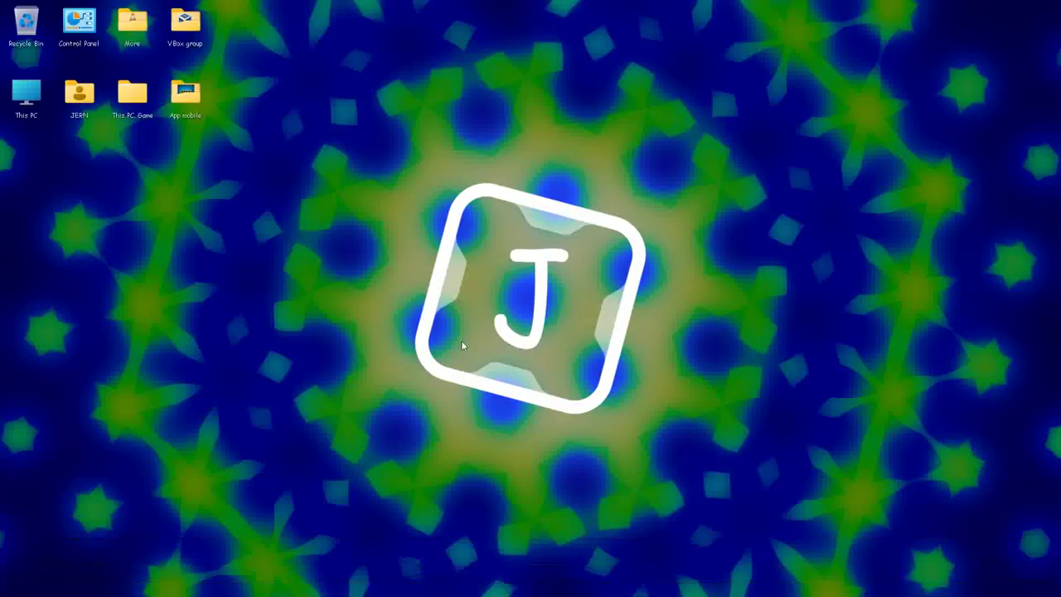
key("super+Tab")
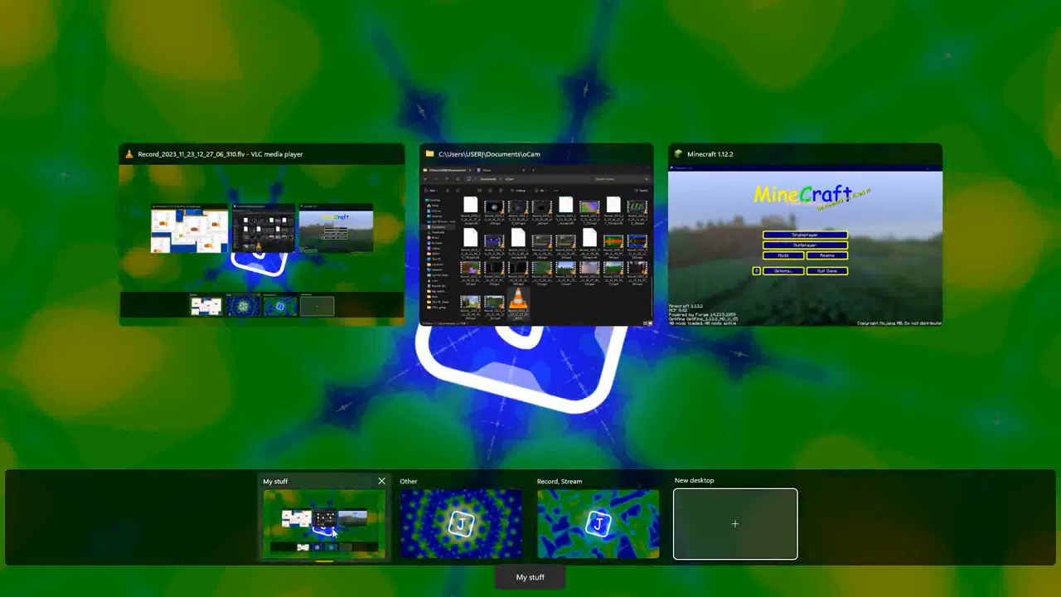
left_click(470, 530)
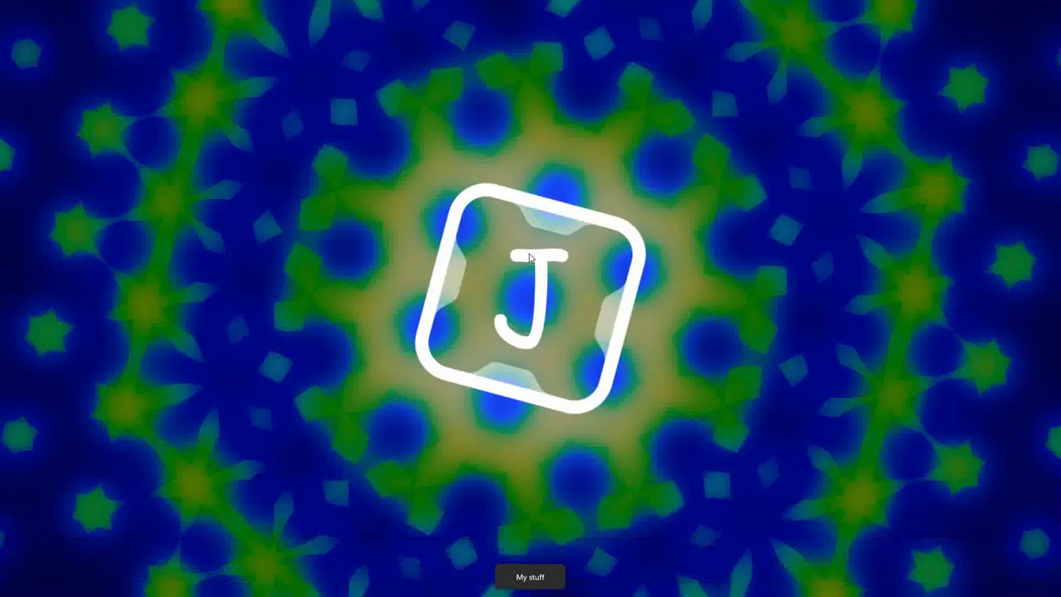
key("ctrl+super+Left")
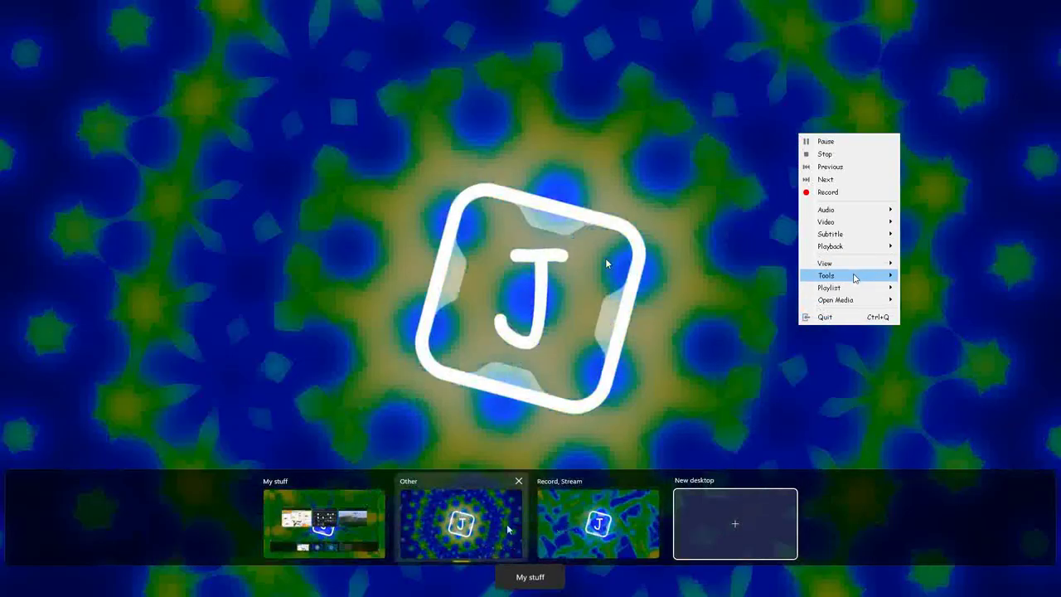
Step: Open the codec information of the playing video in VLC, view its statistics and close the information window
mouse_move(854, 275)
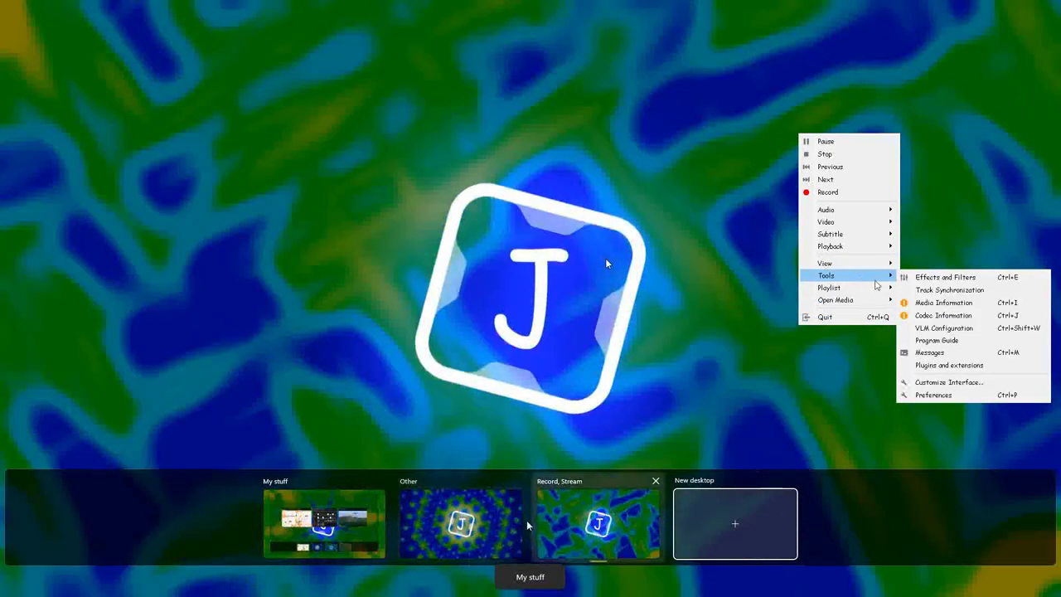
left_click(933, 318)
left_click(817, 51)
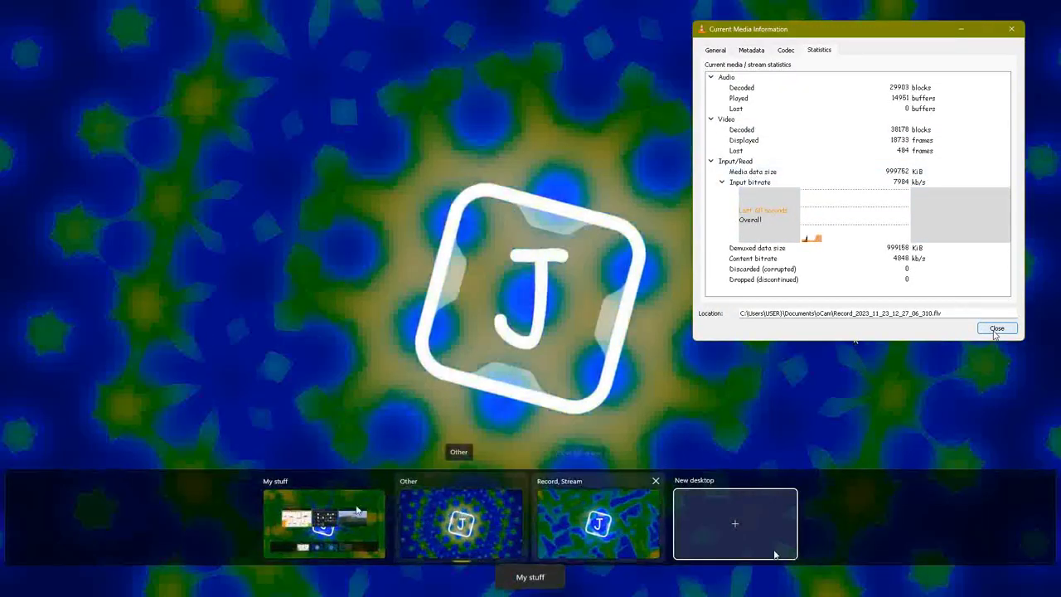
left_click(996, 329)
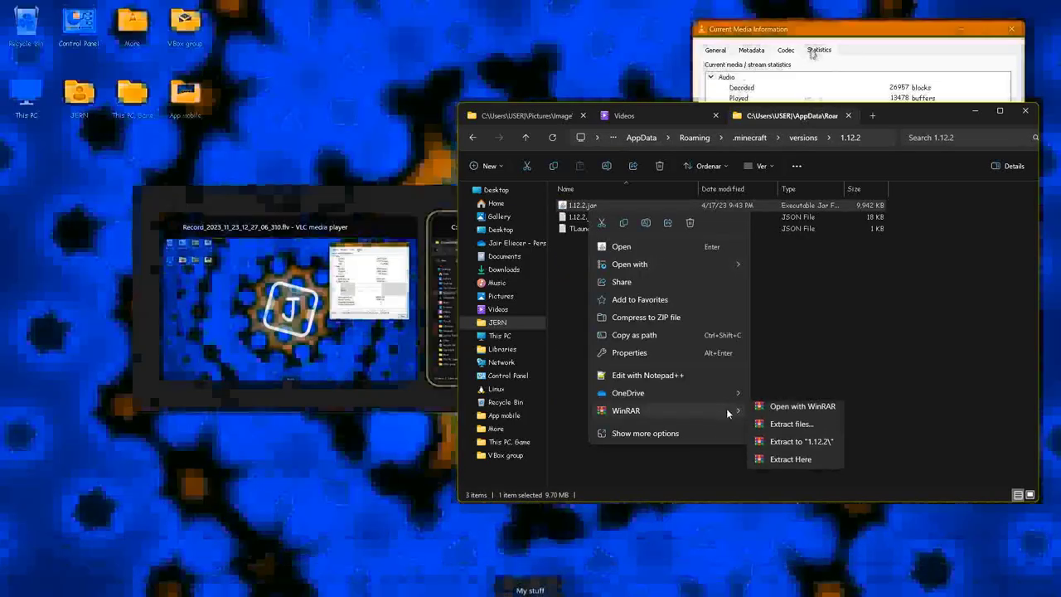
Step: Open 1.12.2.jar with WinRAR and examine the advancements folder inside assets\minecraft\textures\gui
left_click(769, 410)
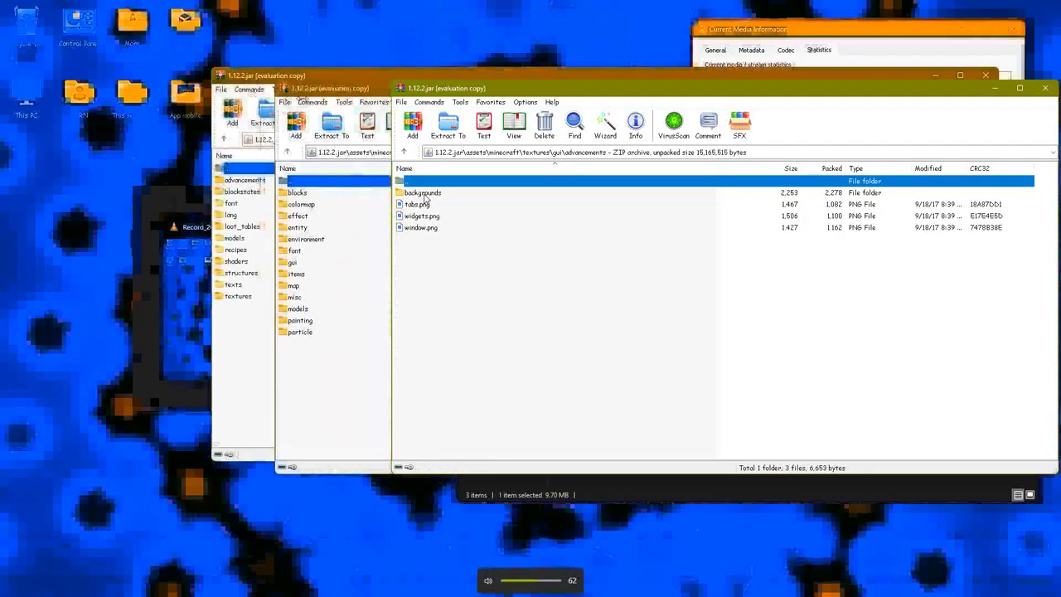
key("BackSpace")
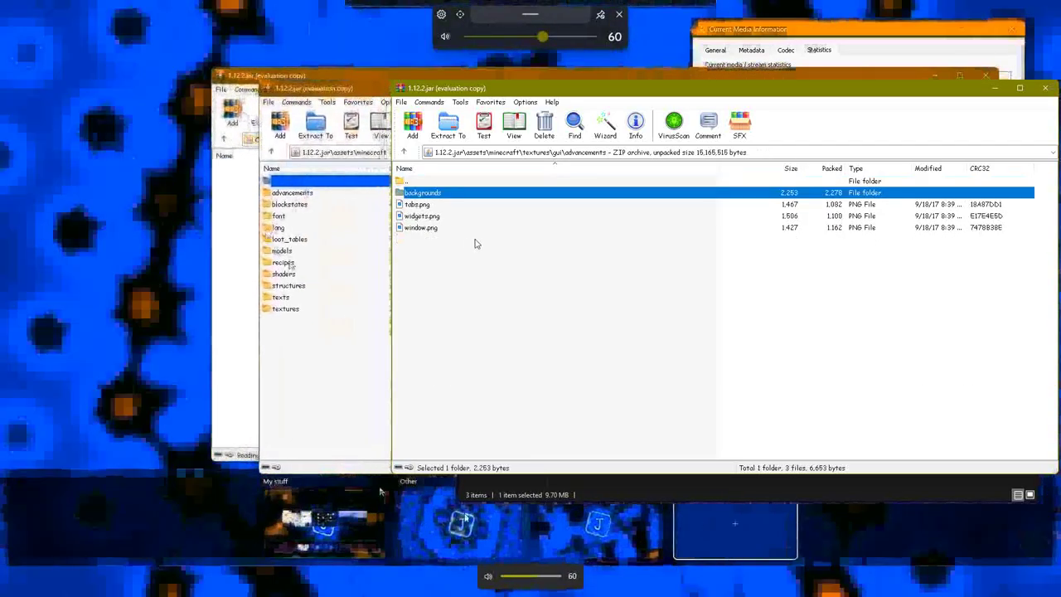
key("BackSpace")
Step: Examine the container folder and its creative_inventory subfolder in the archive, returning to the gui folder
double_click(438, 207)
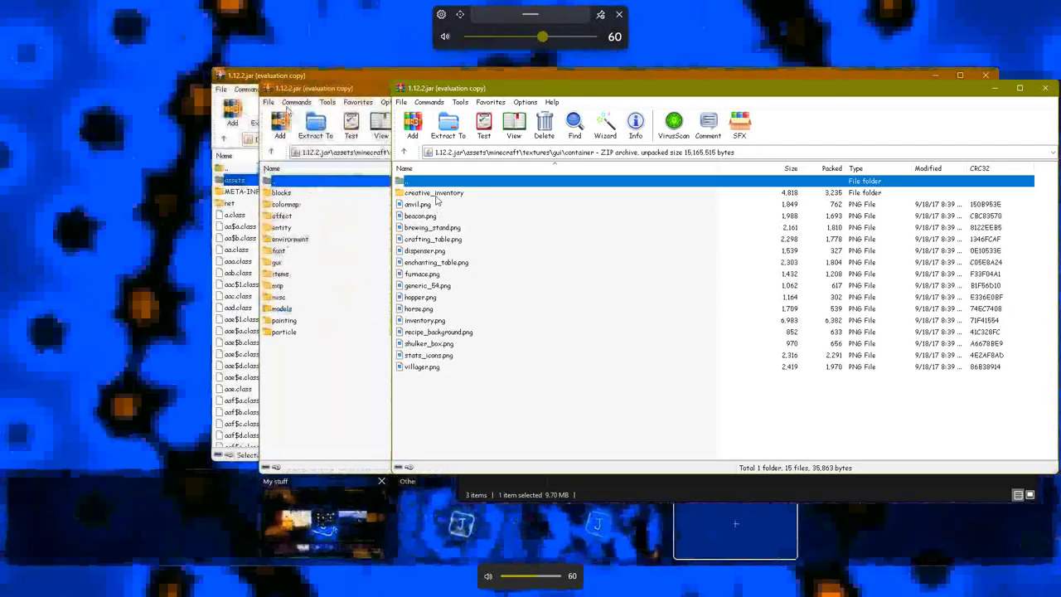
double_click(436, 194)
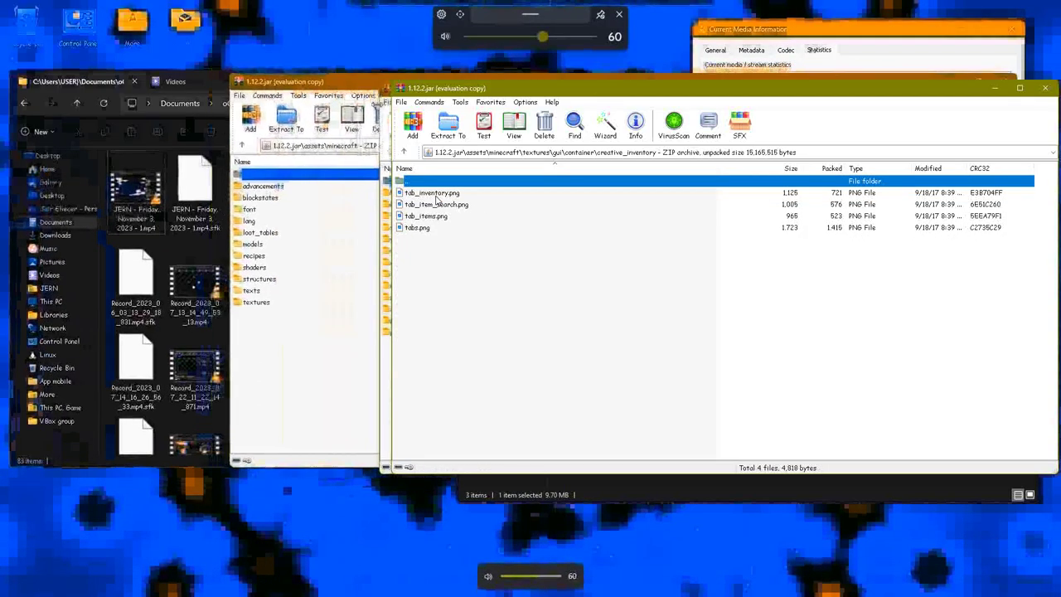
key("BackSpace")
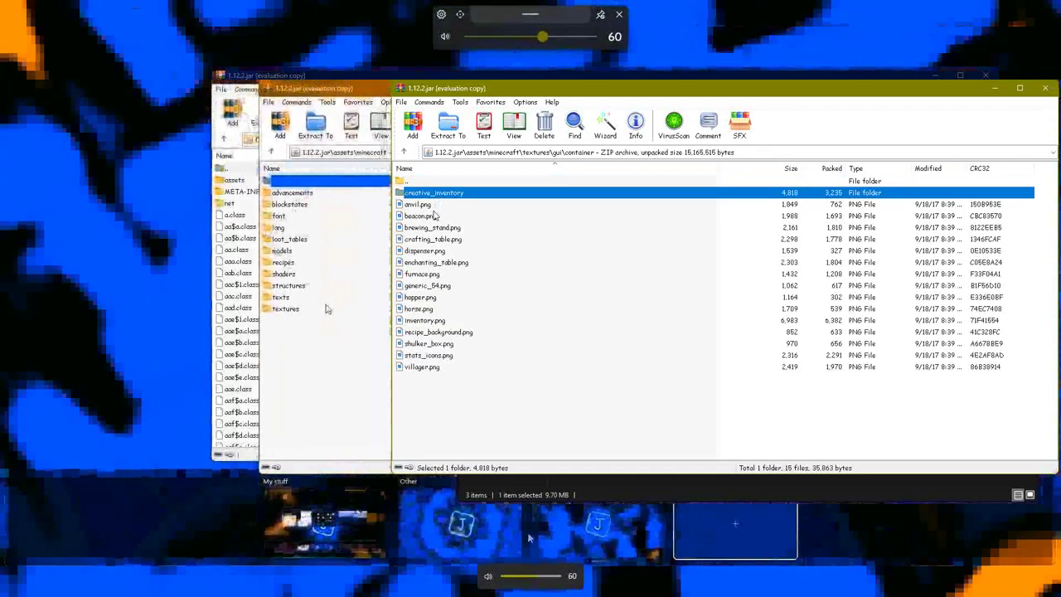
key("BackSpace")
Step: Examine the presets and title folders, including title's background subfolder, and return to the archive's gui folder
double_click(433, 216)
key("BackSpace")
double_click(428, 227)
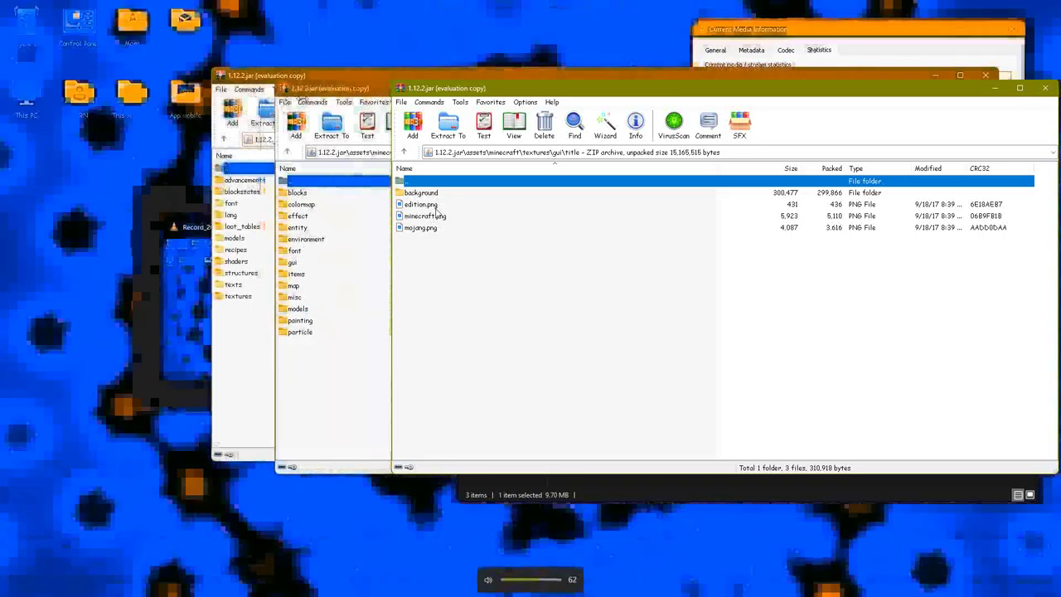
double_click(433, 195)
key("BackSpace")
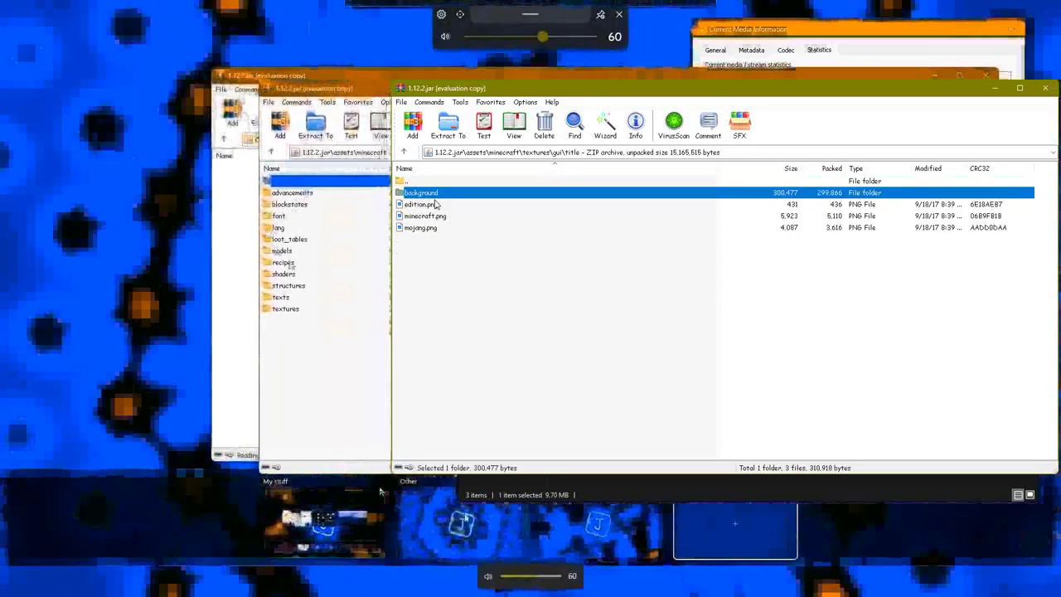
key("BackSpace")
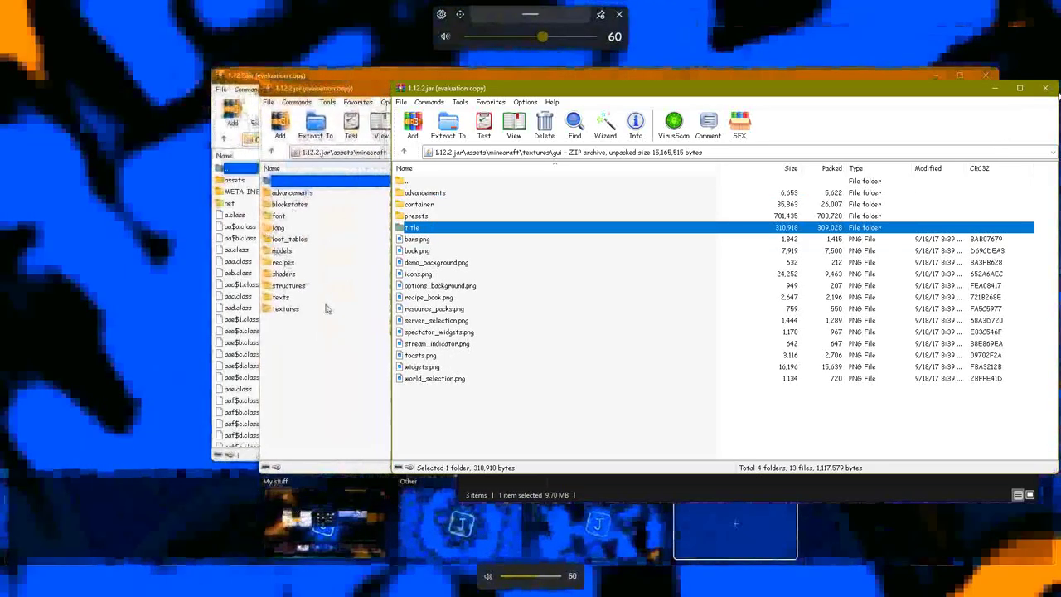
Step: Switch to File Explorer and look through the contents of the Videos folder
key("alt+Tab")
left_click(660, 116)
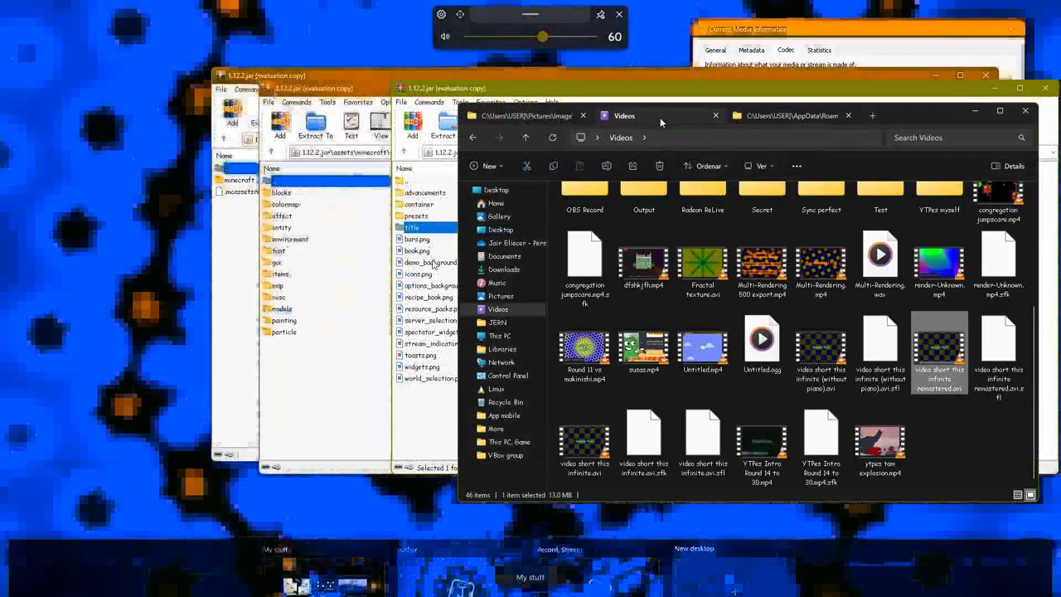
scroll(743, 340, "up", 1)
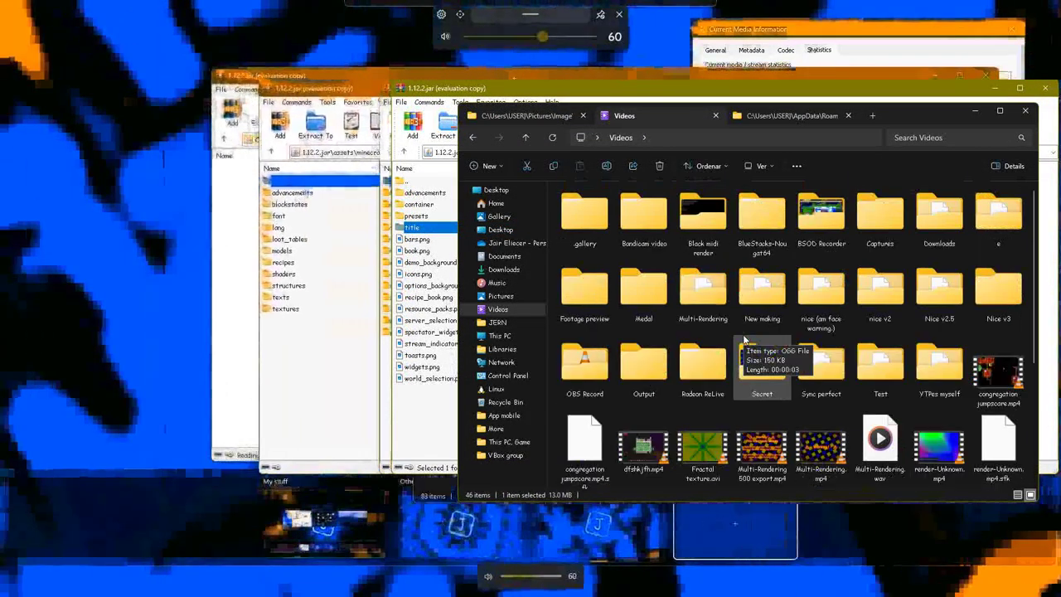
scroll(743, 340, "down", 2)
Step: Open enchanted_item_glint.png.mcmeta from the texture pack's misc folder to view its contents, and close the open text files
left_click(533, 113)
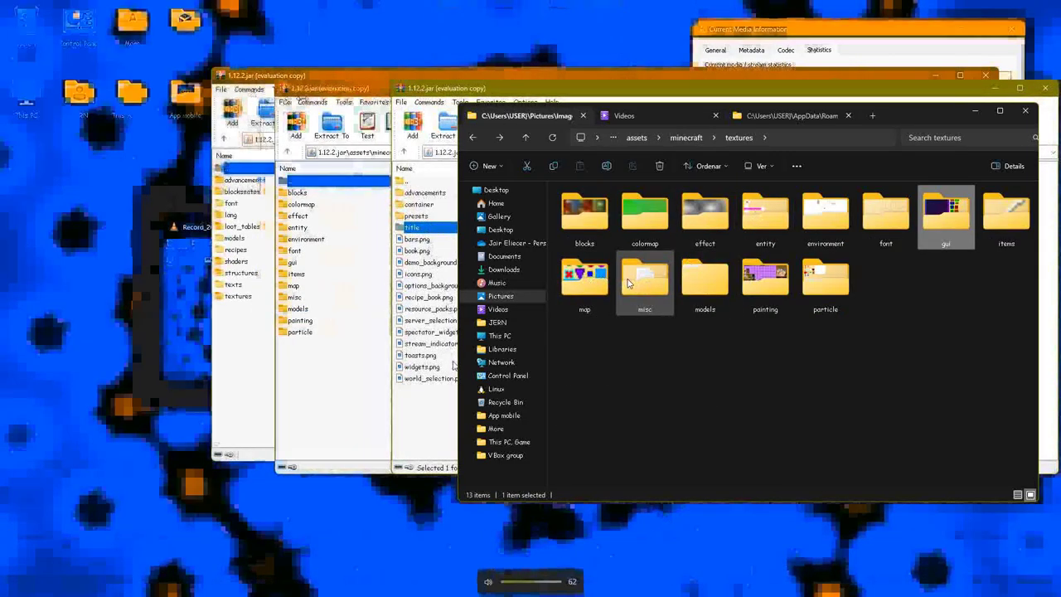
double_click(627, 284)
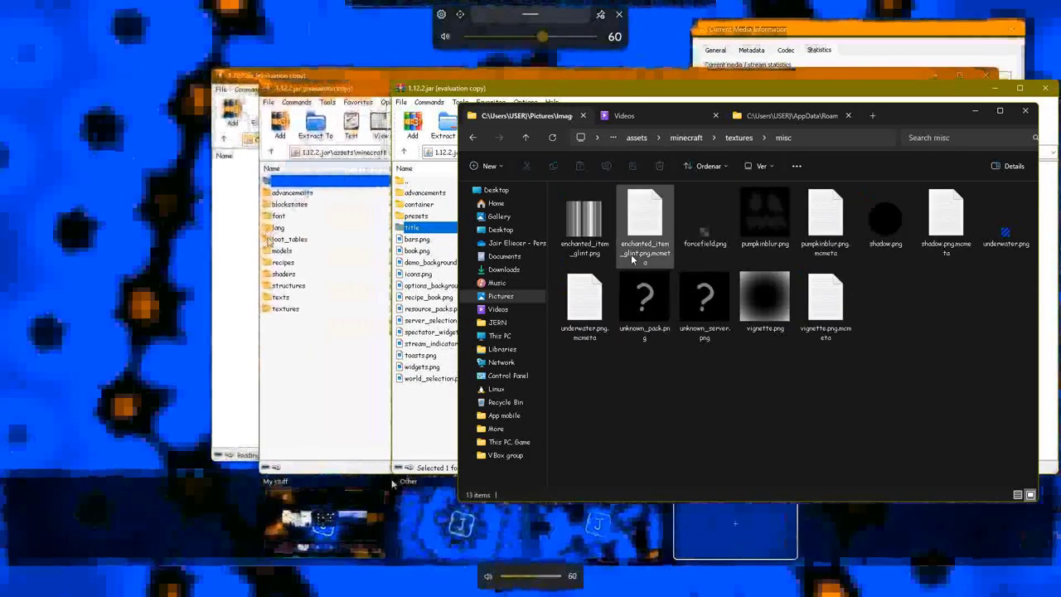
double_click(632, 261)
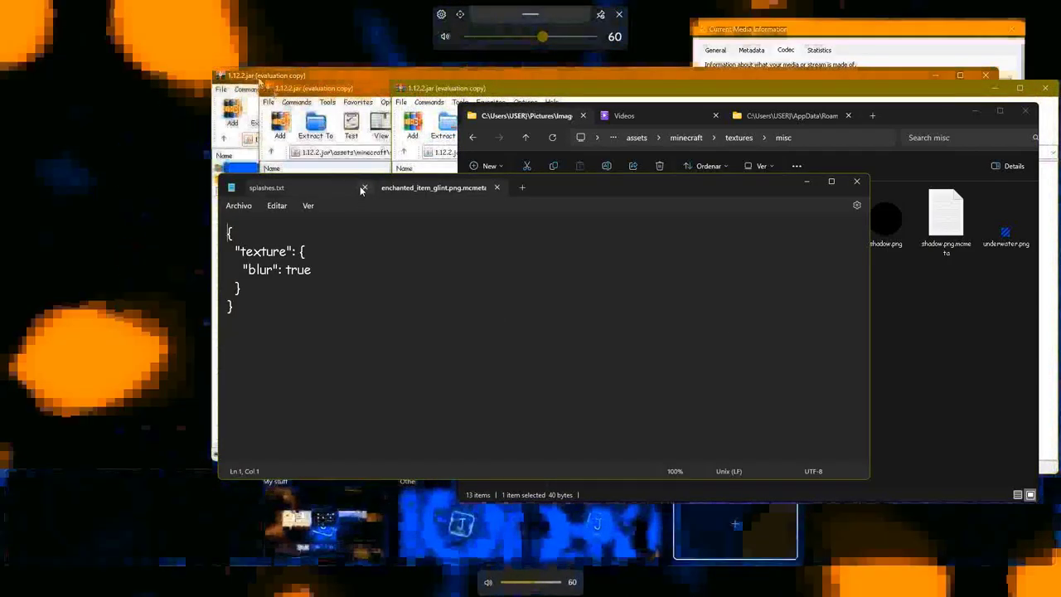
left_click(363, 188)
left_click(363, 190)
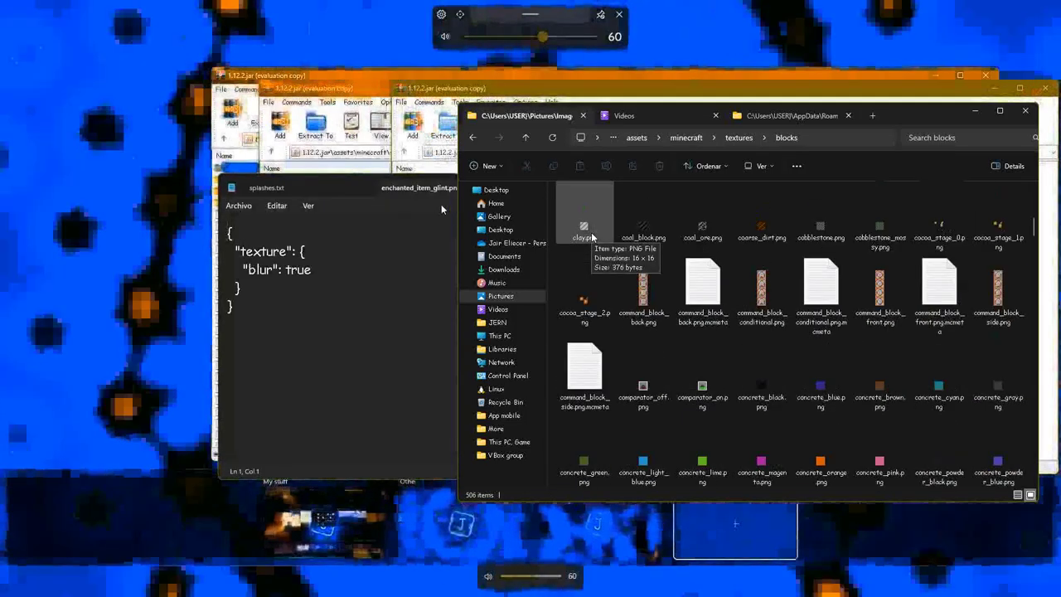
Step: Find water_flow.png.mcmeta in the textures' blocks folder, view its animation entry and close it
scroll(655, 244, "down", 10)
scroll(655, 245, "down", 15)
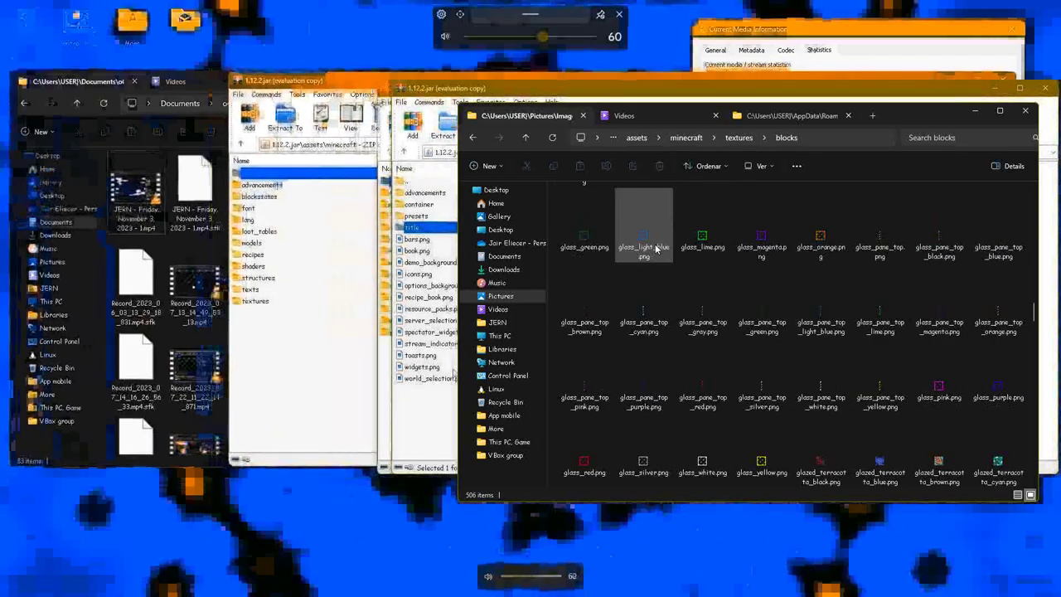
scroll(655, 245, "down", 15)
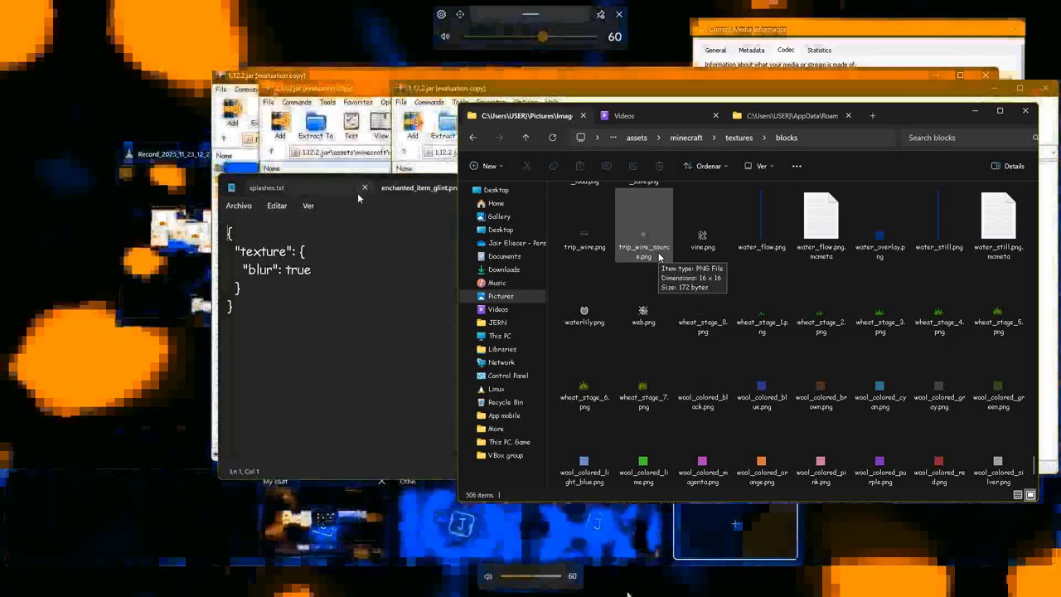
left_click(363, 189)
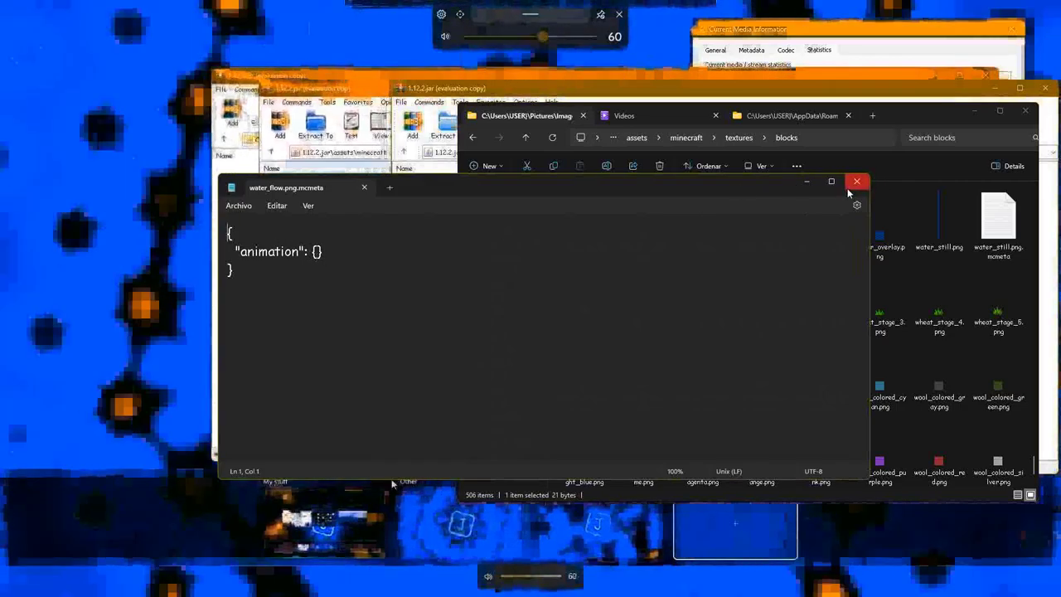
left_click(847, 189)
Step: Set the animation frametime in water_still.png.mcmeta to 10 and close the open text files
double_click(998, 220)
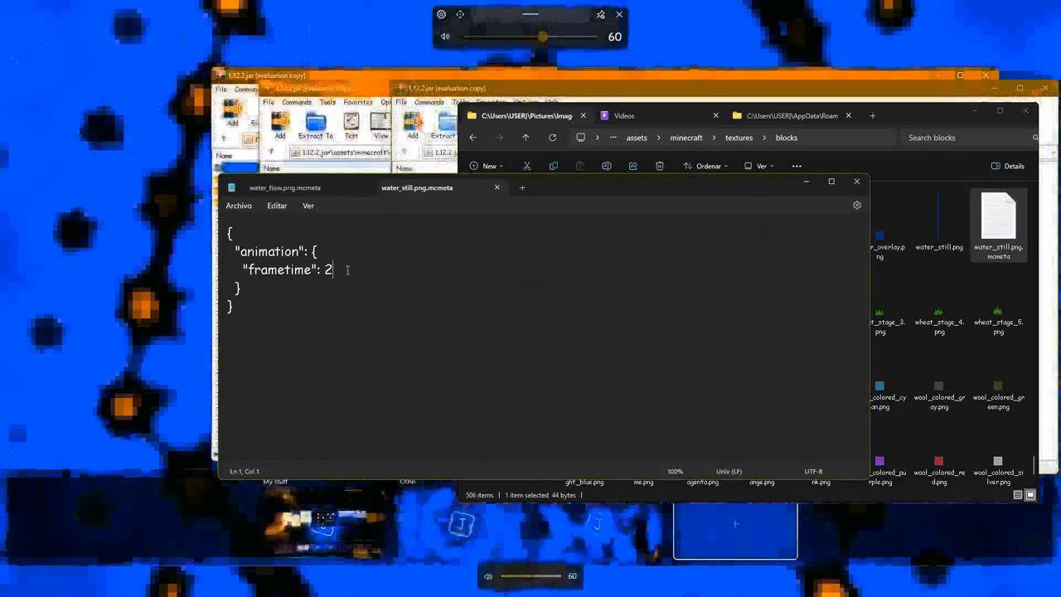
left_click(347, 270)
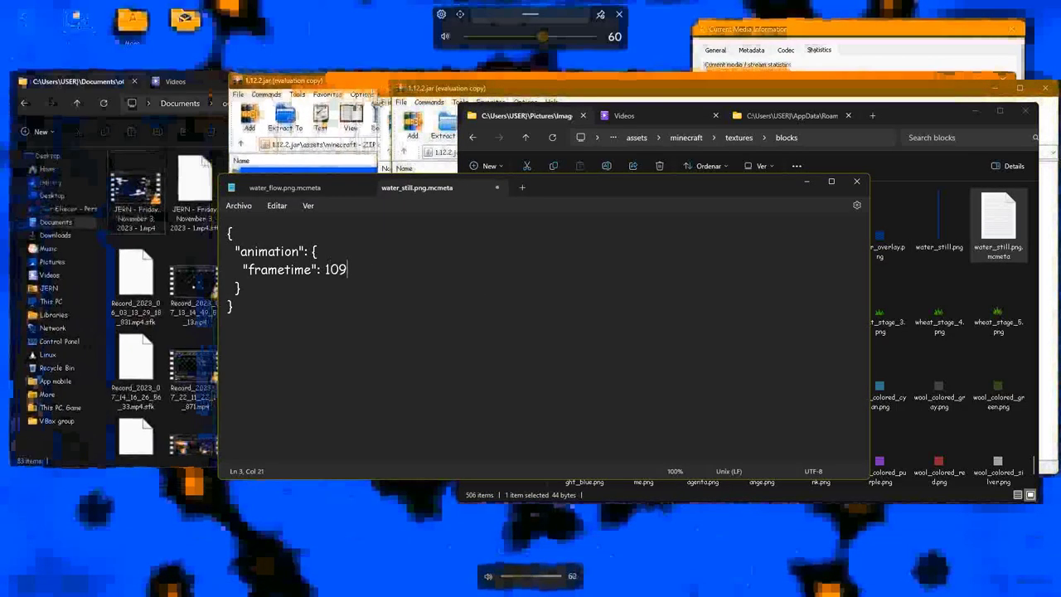
key("BackSpace")
left_click(364, 189)
left_click(364, 188)
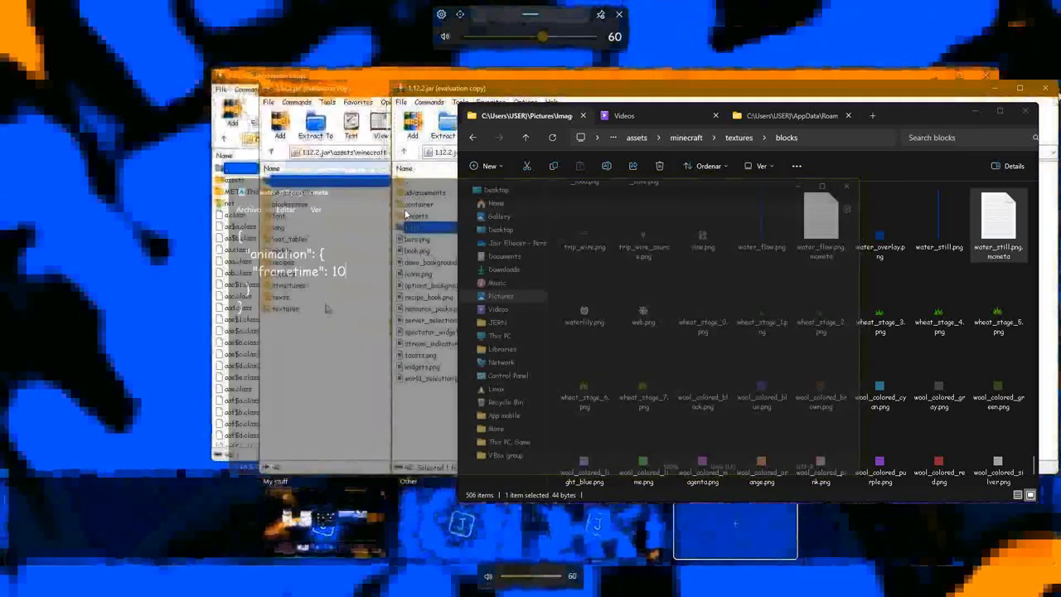
Step: Open portal.png.mcmeta in the blocks folder to check its animation settings, and close it
scroll(735, 300, "up", 5)
scroll(870, 325, "up", 5)
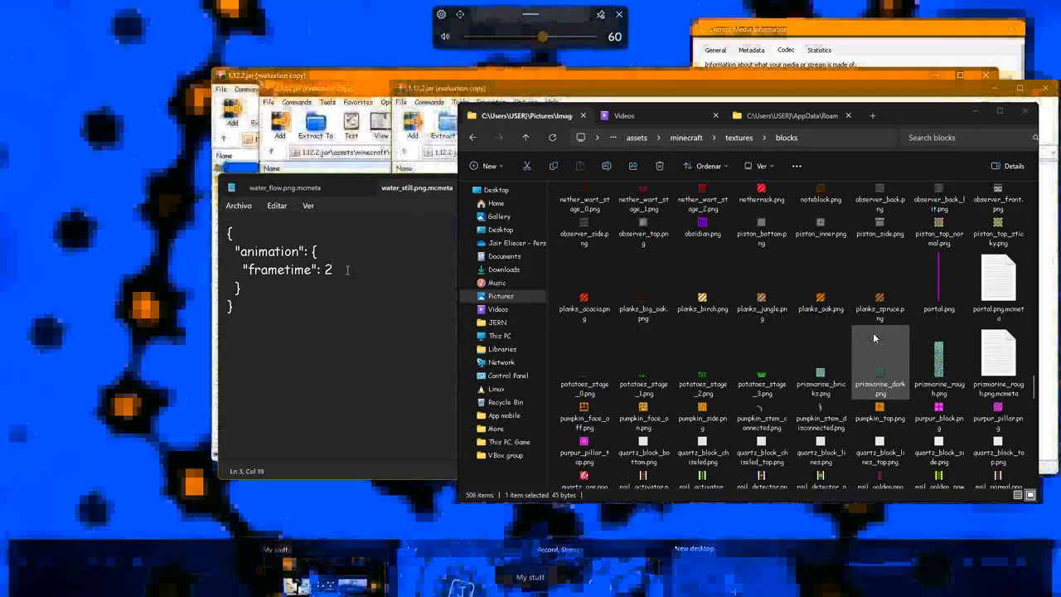
double_click(991, 309)
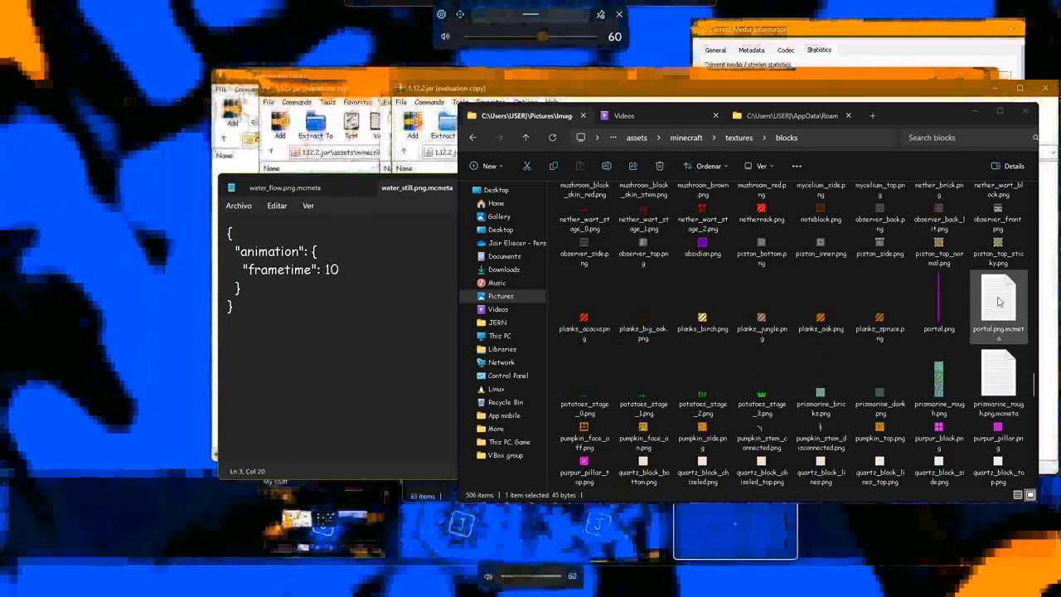
left_click(855, 181)
Step: Find lava_still.png.mcmeta in the blocks folder, set its animation frametime to 10 and save the file
scroll(846, 260, "up", 5)
key("BackSpace")
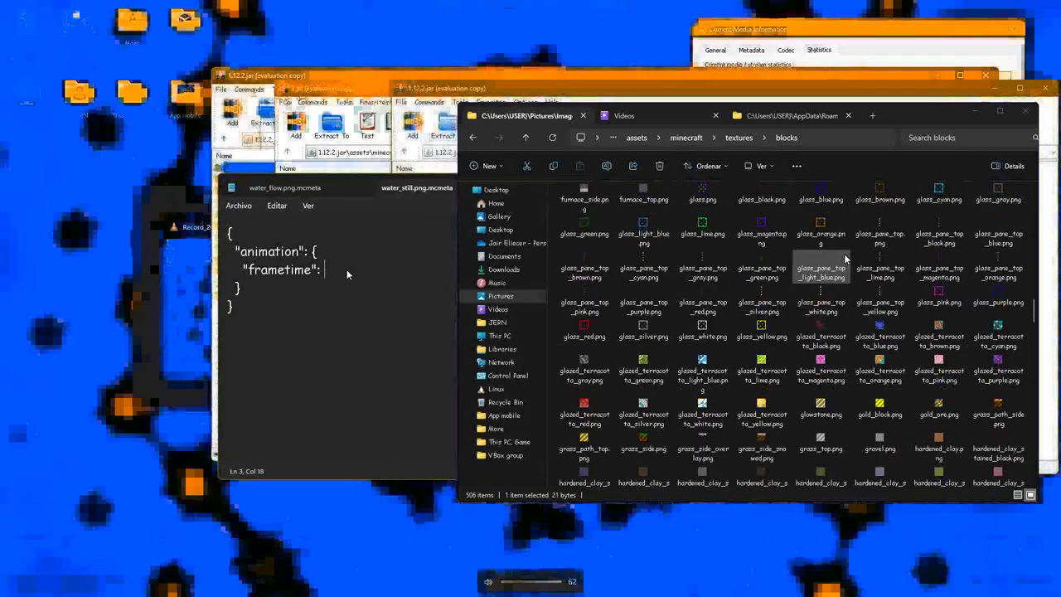
type("10")
scroll(845, 259, "up", 10)
scroll(845, 259, "up", 3)
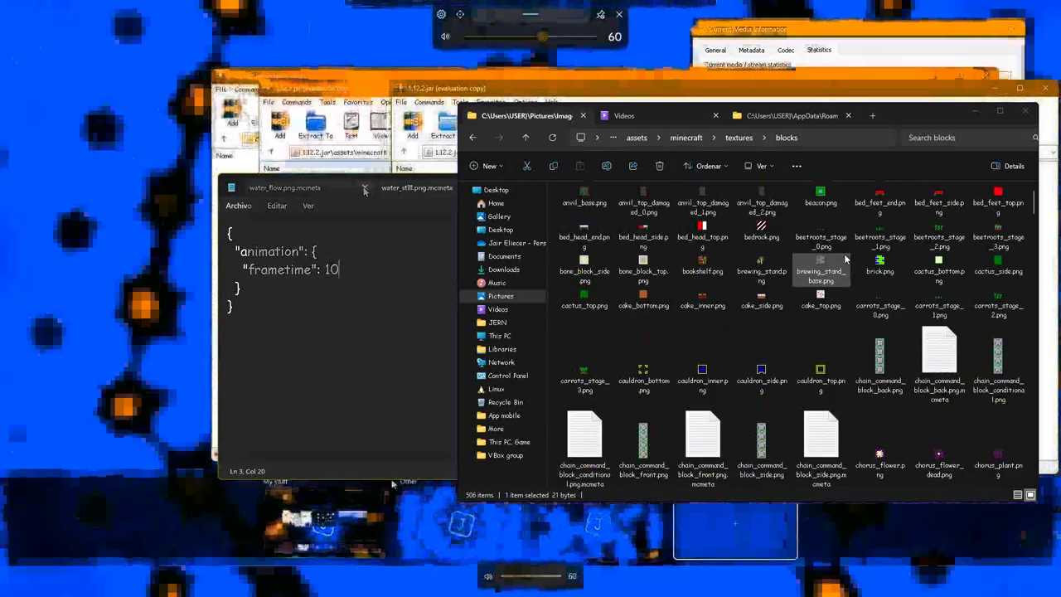
left_click(365, 188)
left_click(365, 188)
scroll(846, 258, "down", 6)
scroll(846, 259, "down", 8)
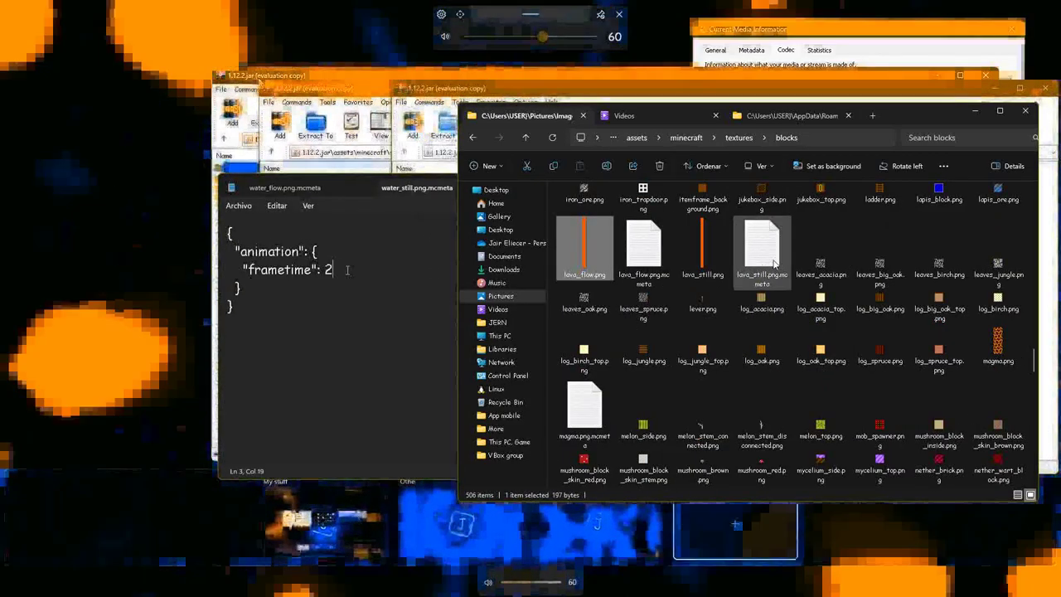
double_click(772, 256)
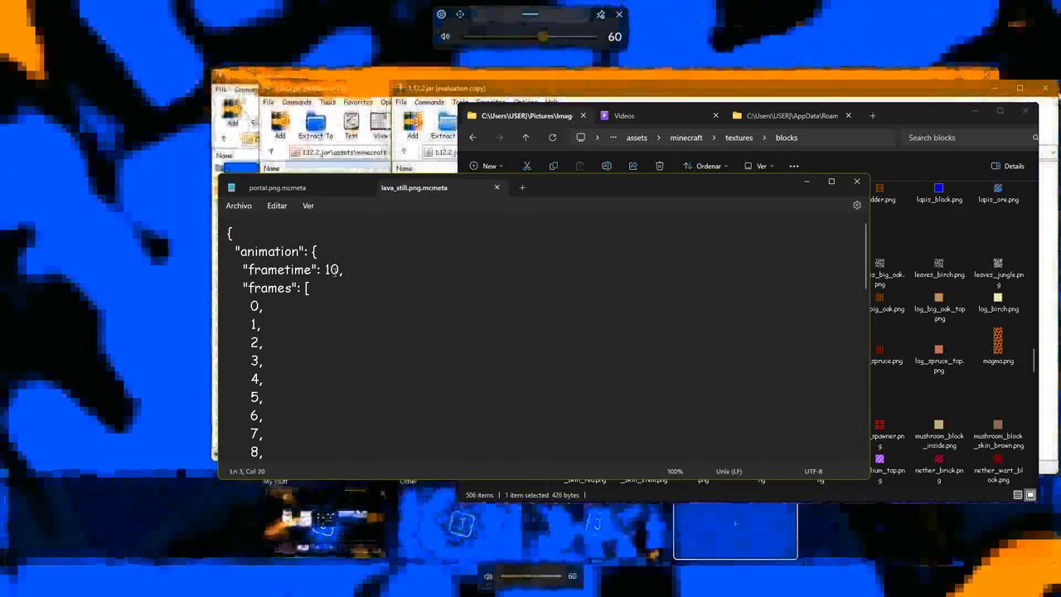
key("ctrl+s")
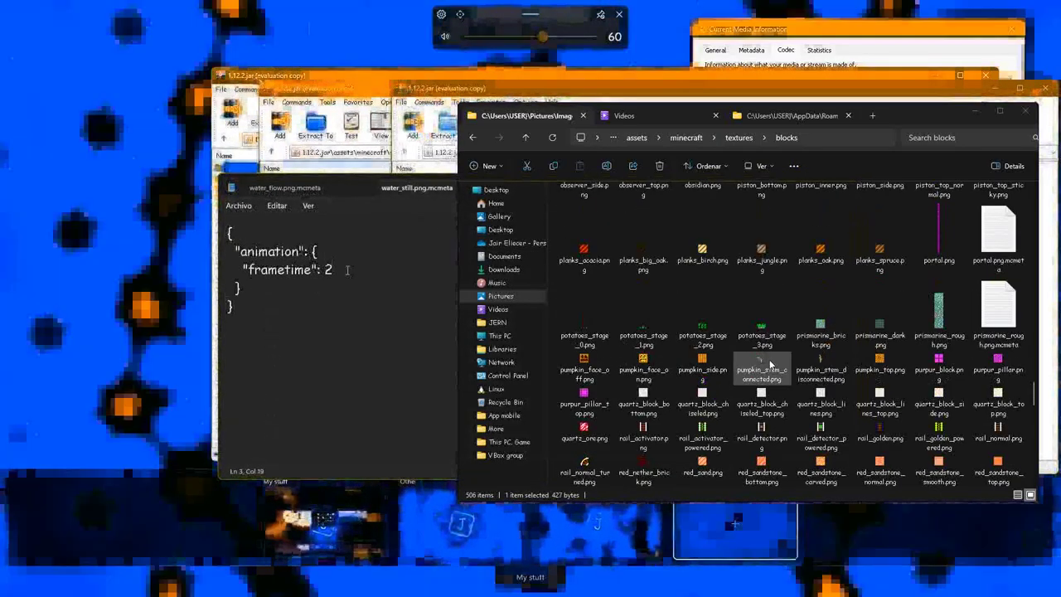
Step: Look through the rest of the blocks folder and the environment, font and gui folders of the Minecraft textures
scroll(723, 355, "down", 2)
scroll(723, 354, "up", 2)
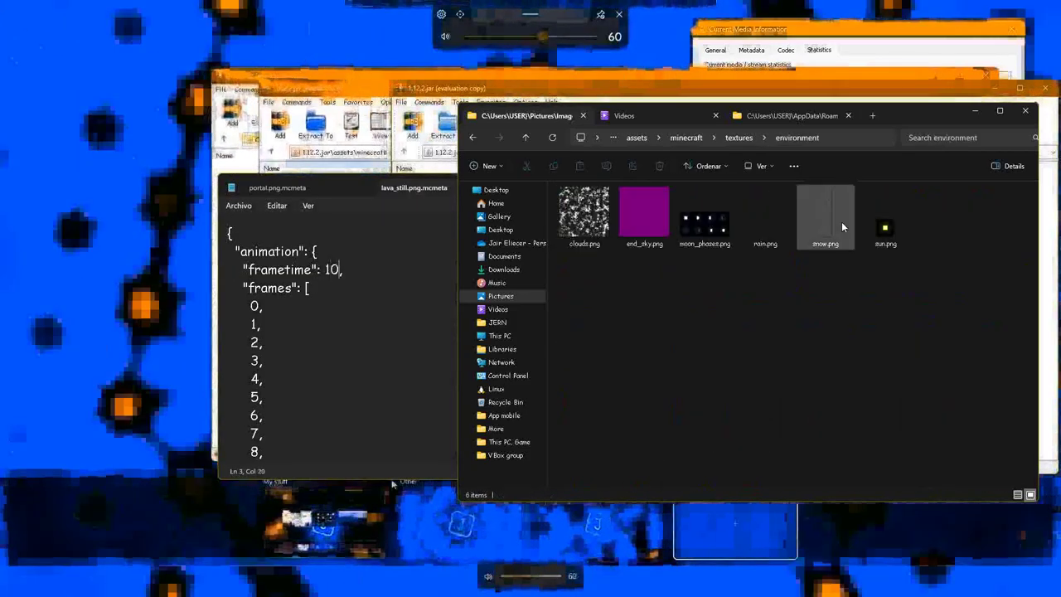
key("BackSpace")
double_click(870, 213)
left_click(366, 188)
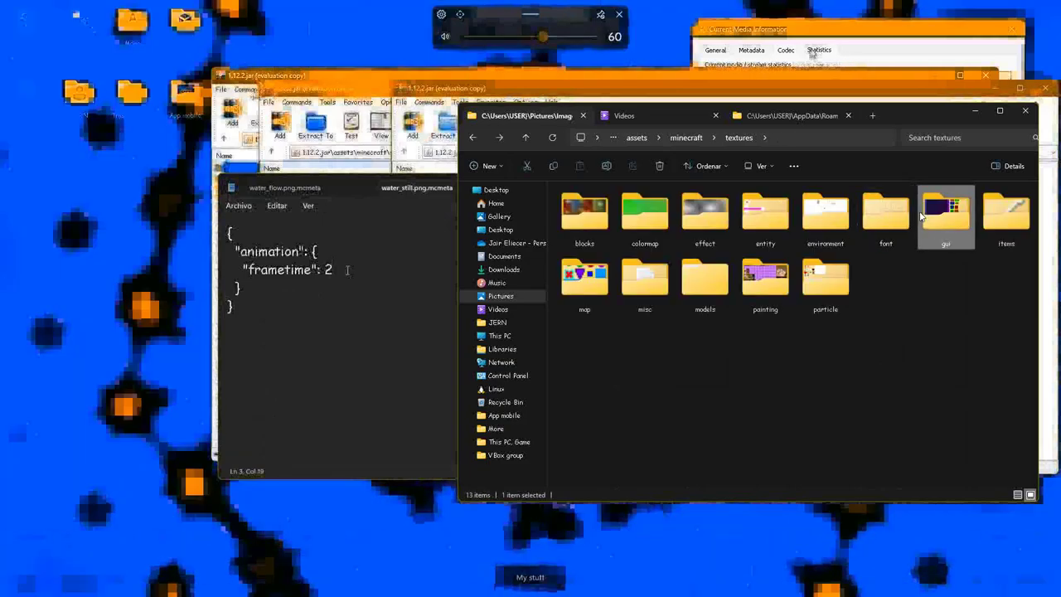
double_click(919, 210)
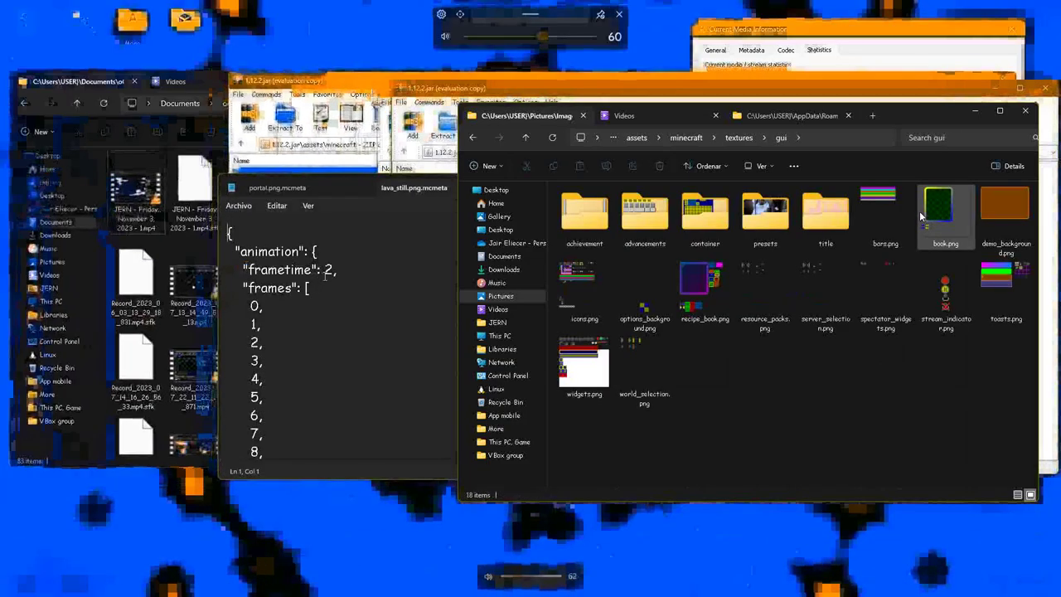
key("BackSpace")
Step: Open the items folder of the Minecraft textures and look through its item images
double_click(1006, 214)
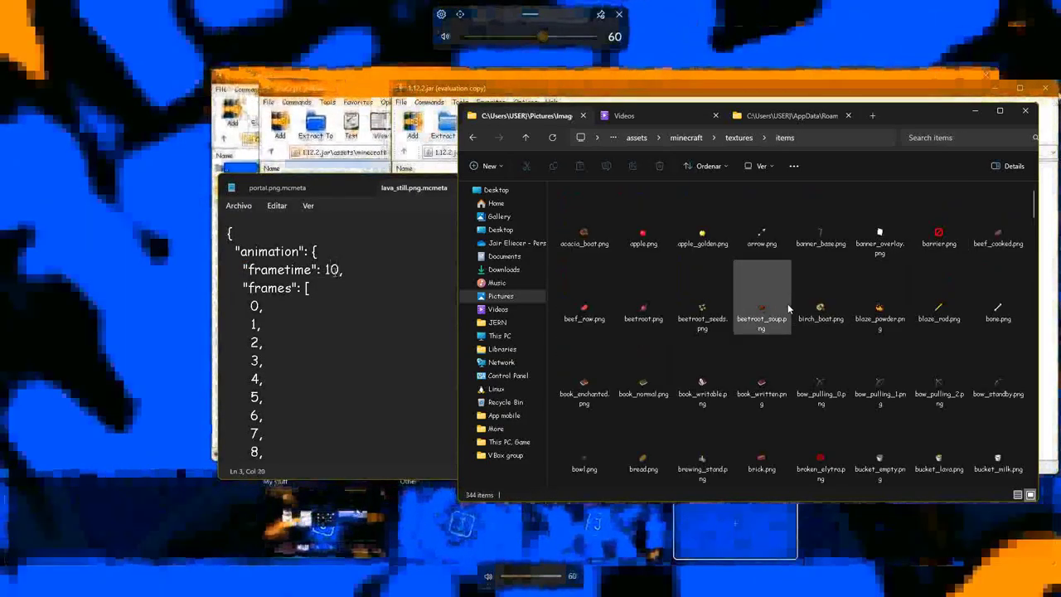
scroll(787, 309, "down", 5)
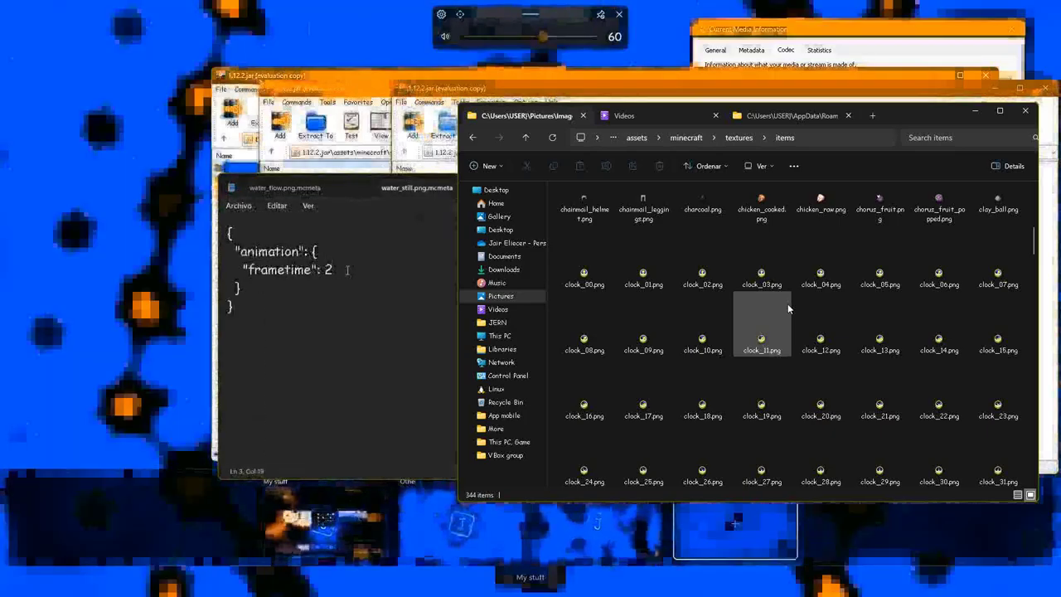
scroll(787, 303, "down", 5)
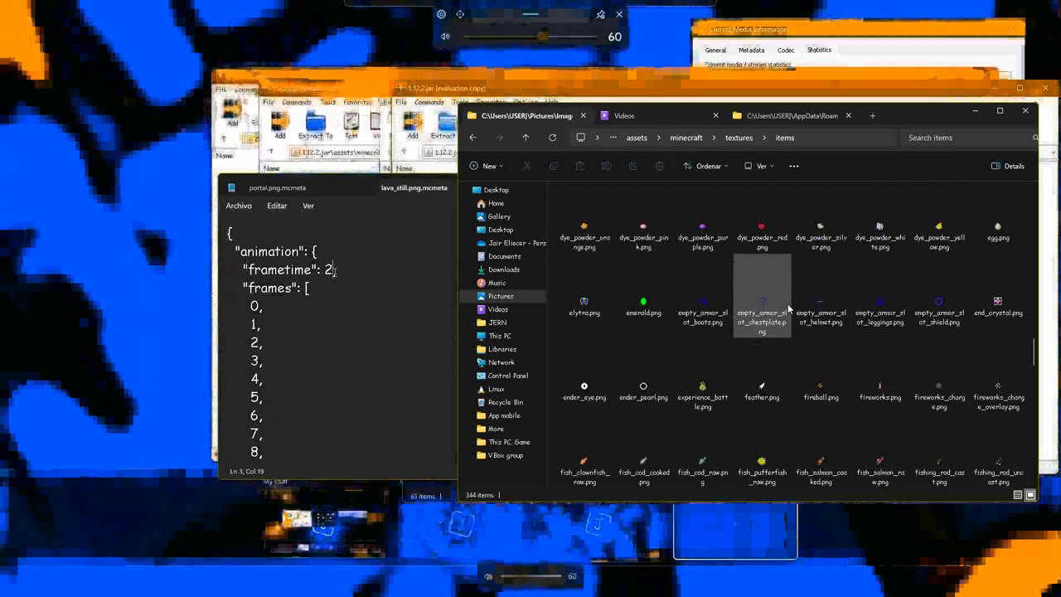
scroll(787, 308, "down", 3)
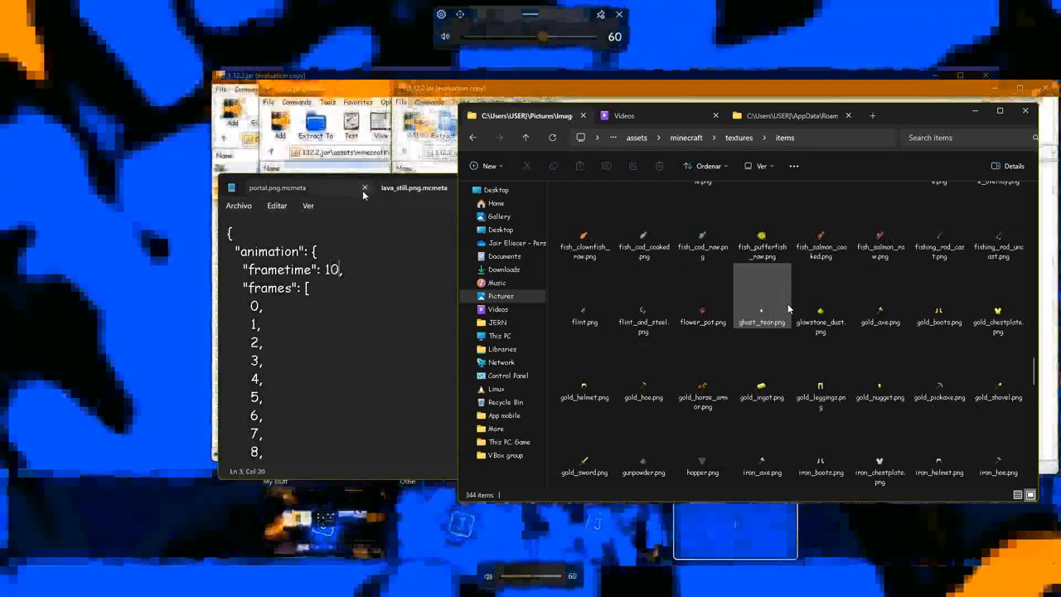
scroll(787, 309, "down", 15)
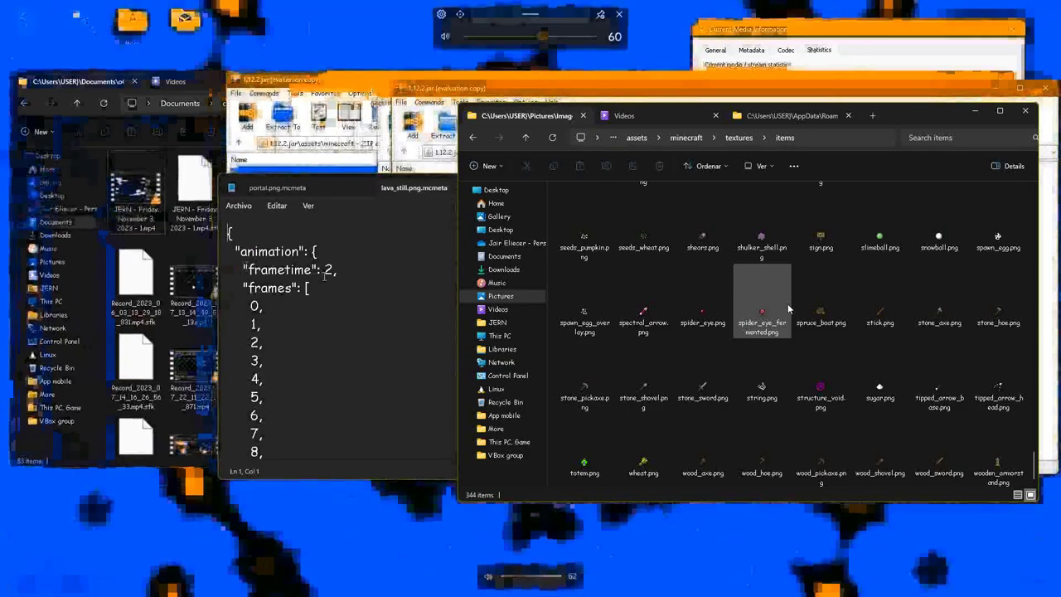
scroll(788, 308, "up", 5)
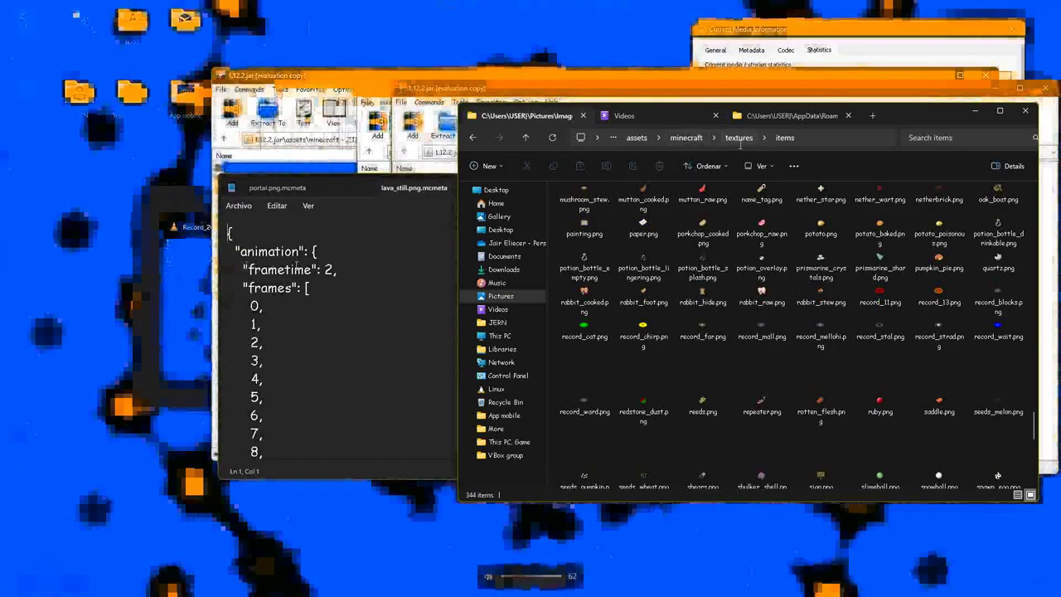
Step: Close the AppData Roaming and Videos folder tabs, keeping only the texture pack's tab
left_click(740, 145)
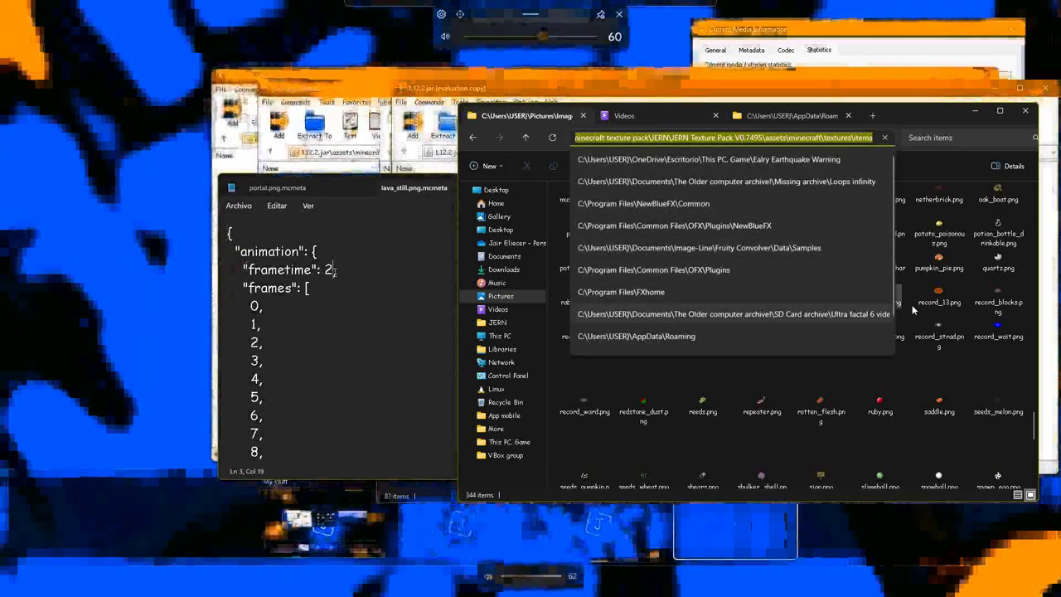
left_click(919, 303)
middle_click(740, 115)
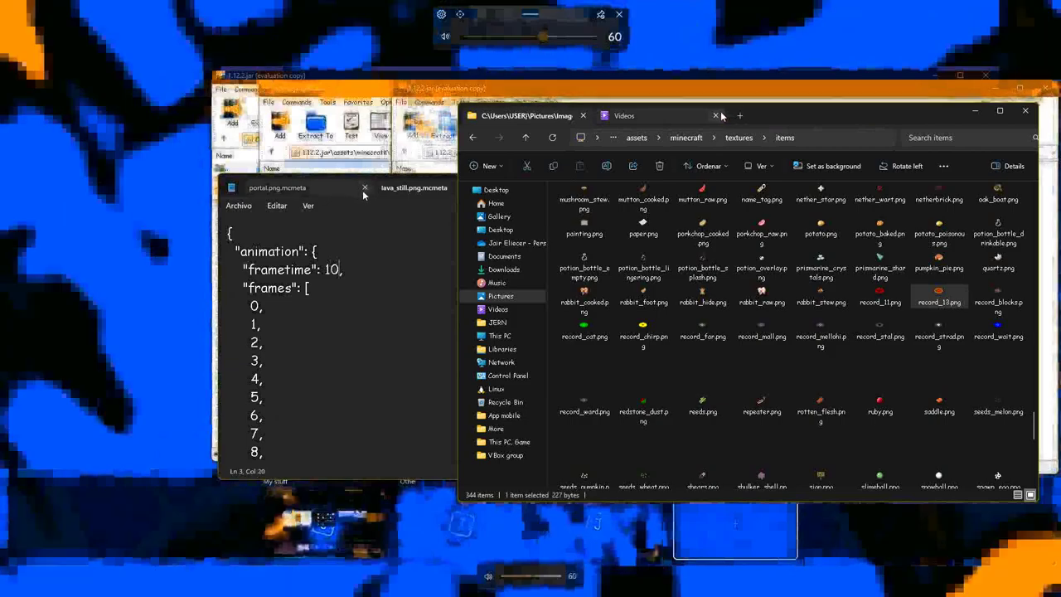
middle_click(715, 115)
Step: Go up to the texture pack's assets folder and open the textures folder inside matteroverdrive
left_click(736, 138)
left_click(685, 138)
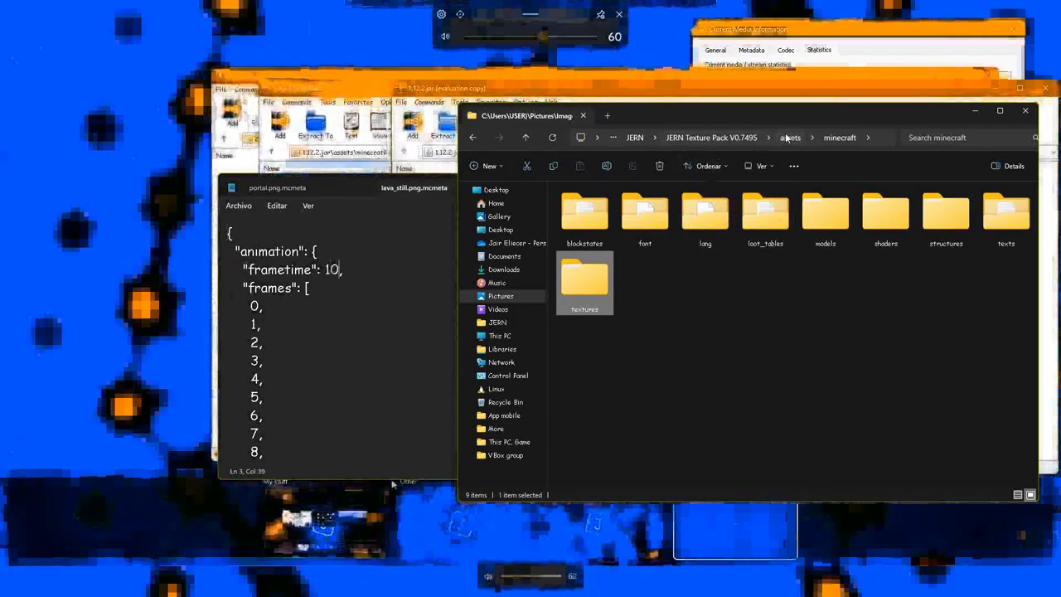
left_click(788, 138)
double_click(584, 217)
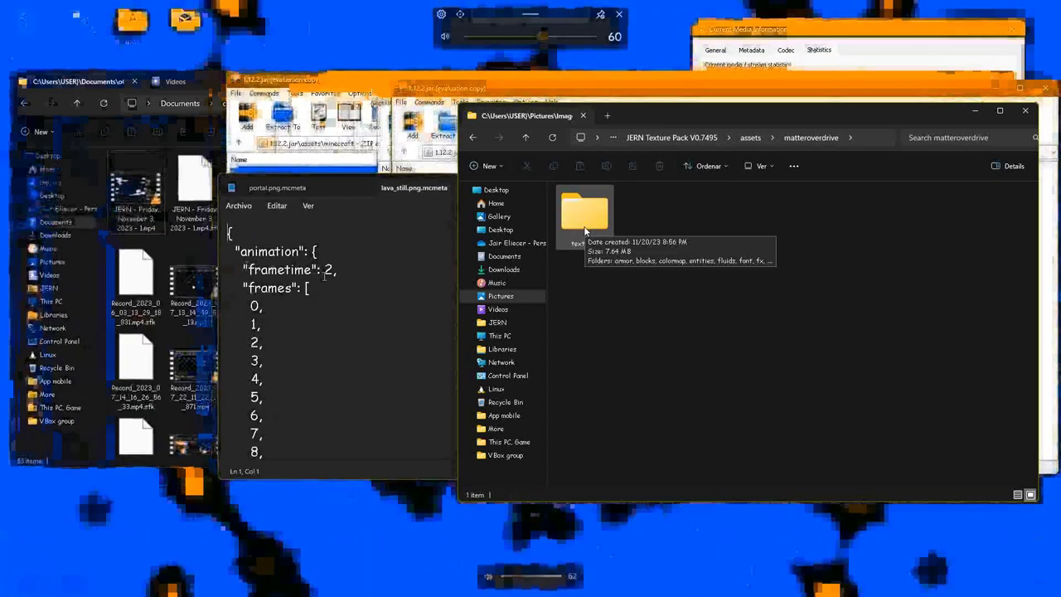
left_click(334, 269)
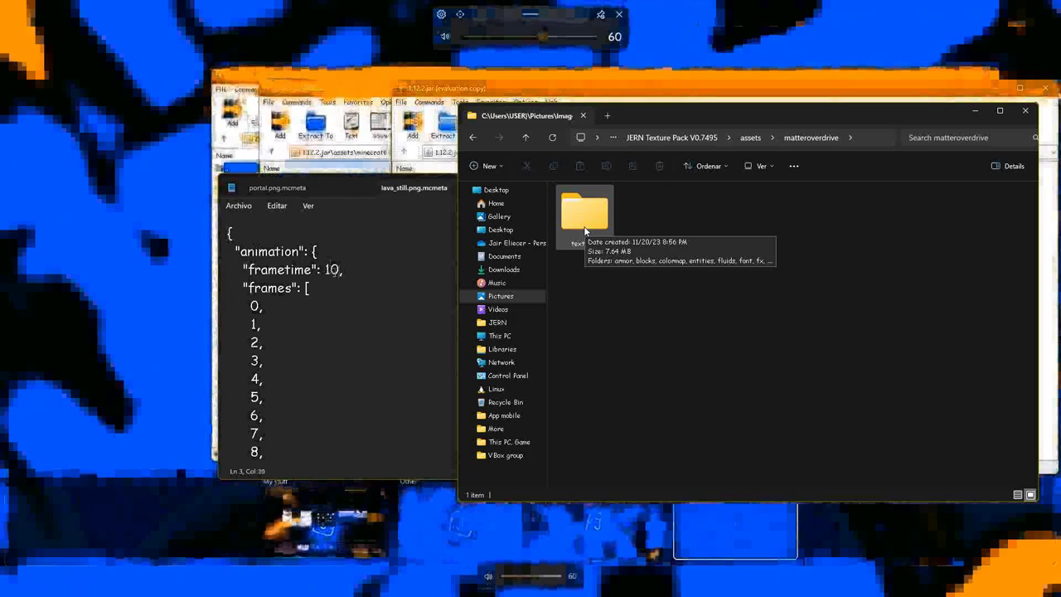
double_click(584, 218)
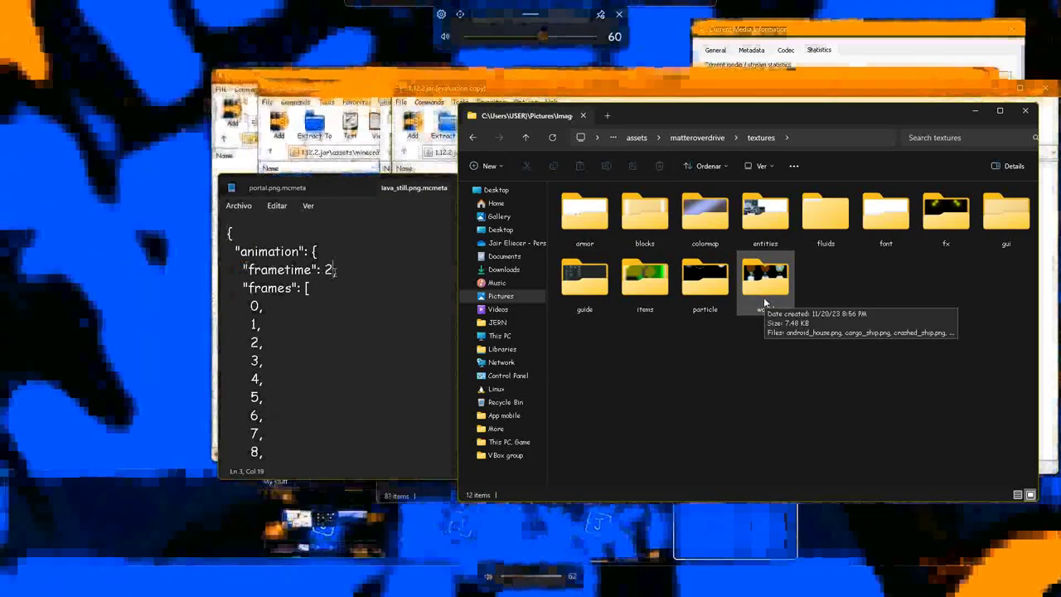
left_click(334, 270)
key("BackSpace")
type("10,")
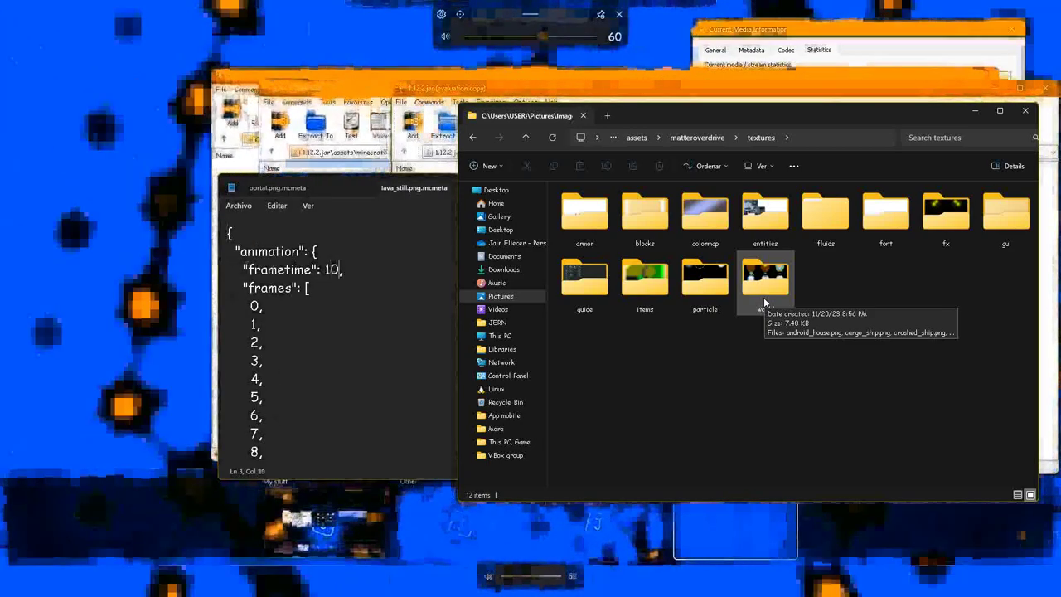
left_click(365, 189)
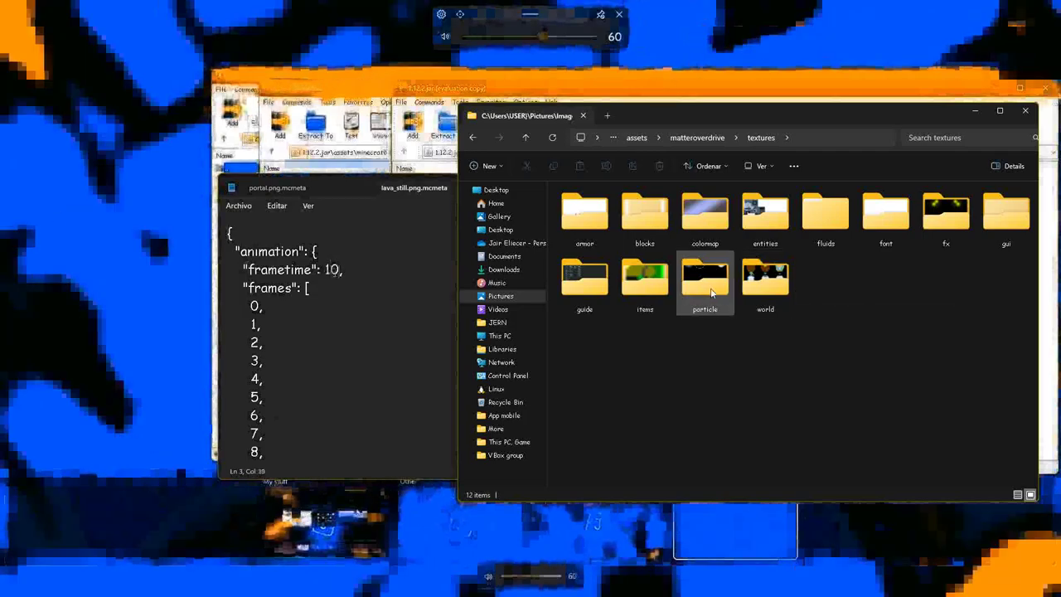
Step: Check the matteroverdrive items textures, and open the items folder inside gui to look through its icons
double_click(659, 288)
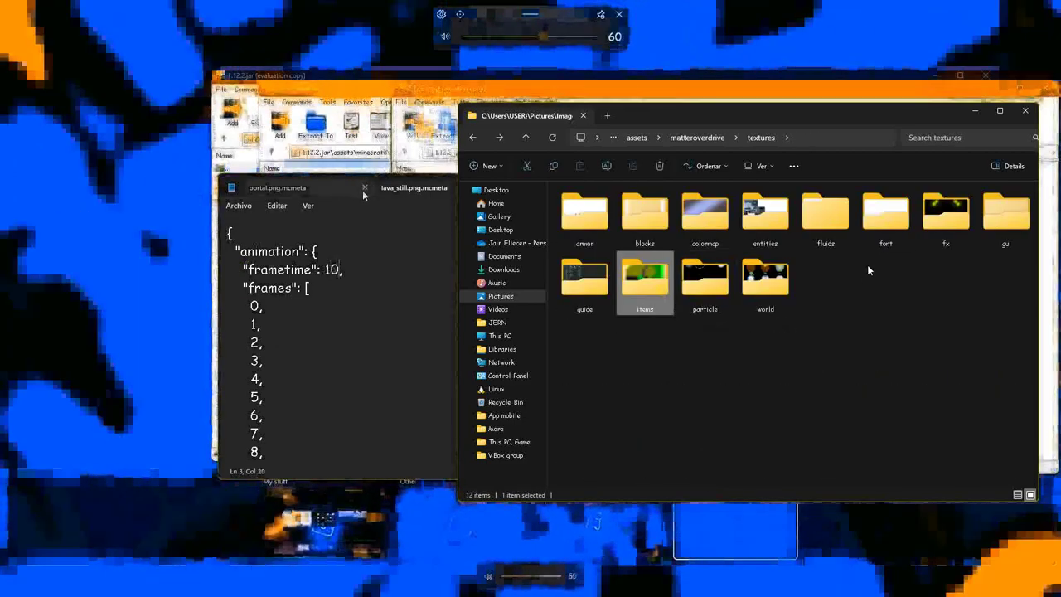
double_click(1006, 213)
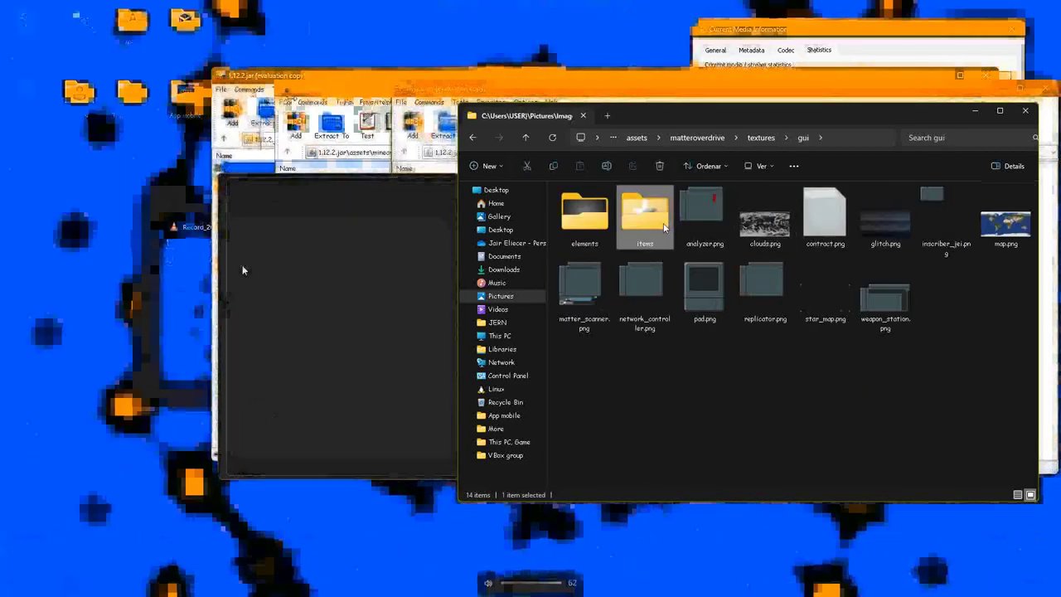
double_click(645, 216)
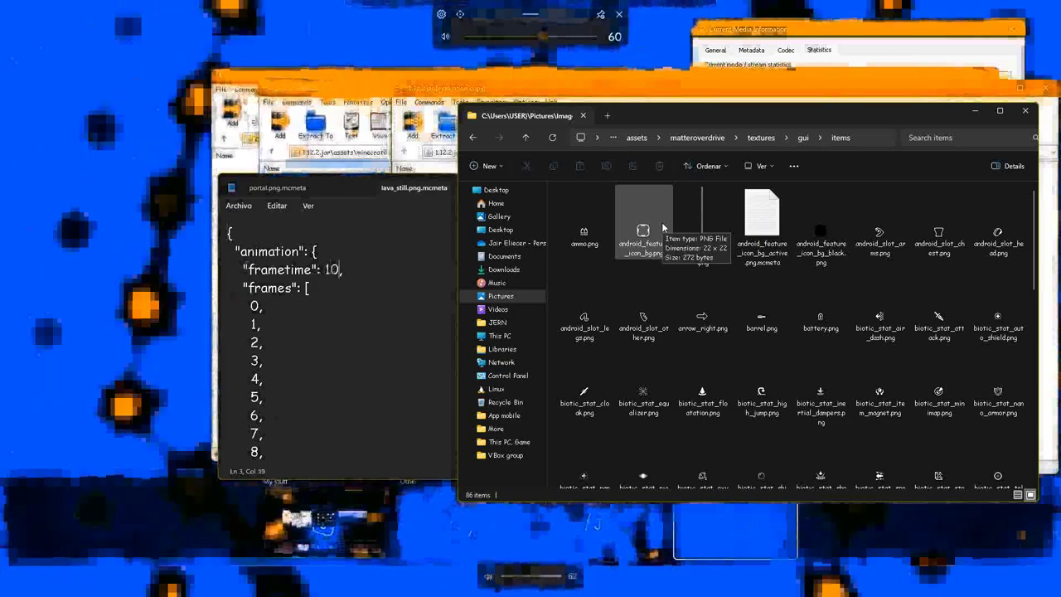
scroll(705, 241, "down", 8)
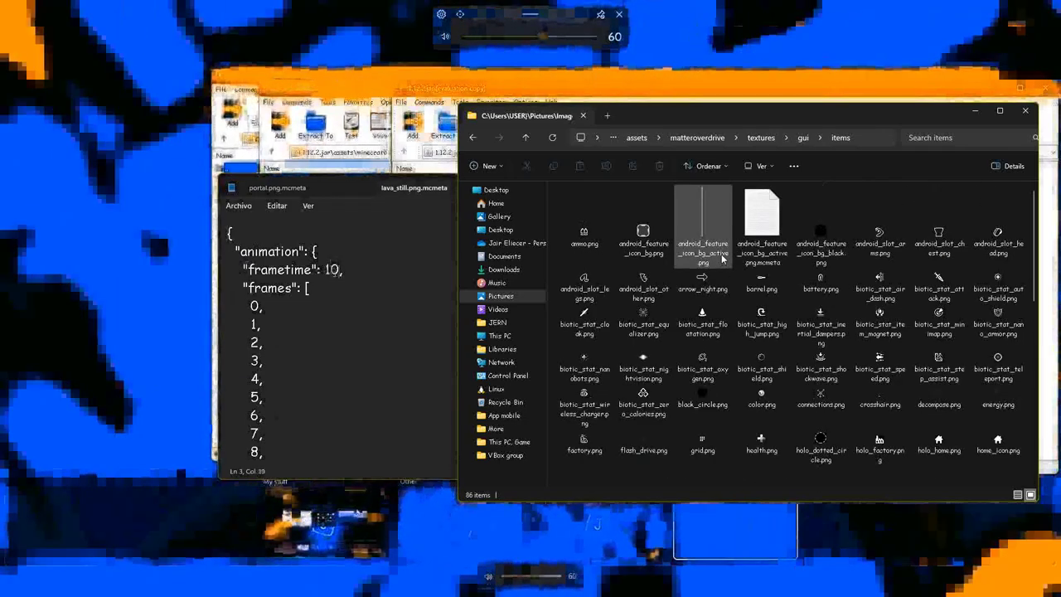
mouse_move(721, 260)
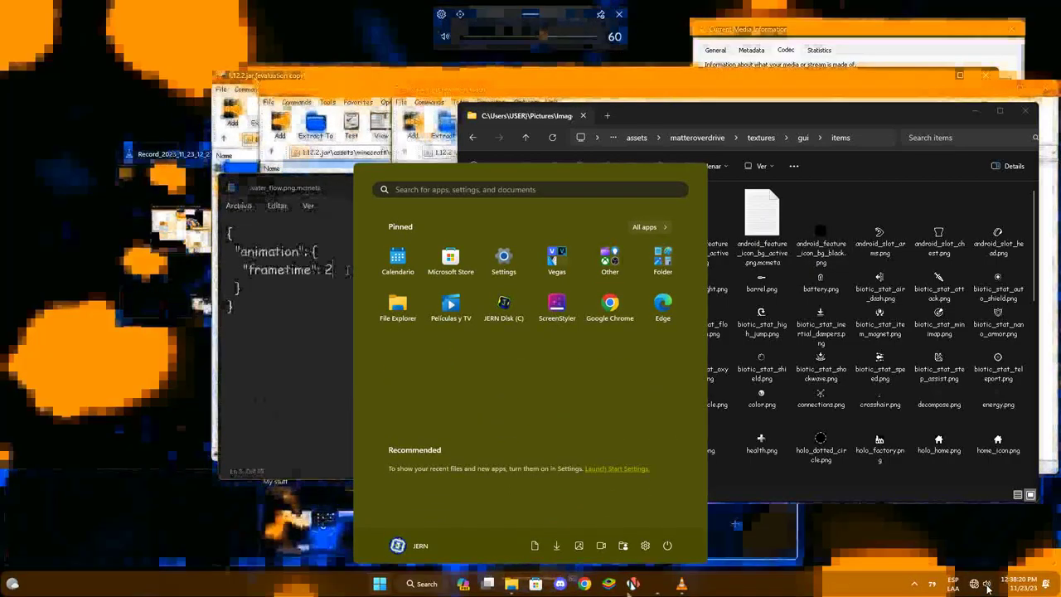
Step: Open the system's volume mixer to view the sound settings
left_click(987, 585)
left_click(1035, 515)
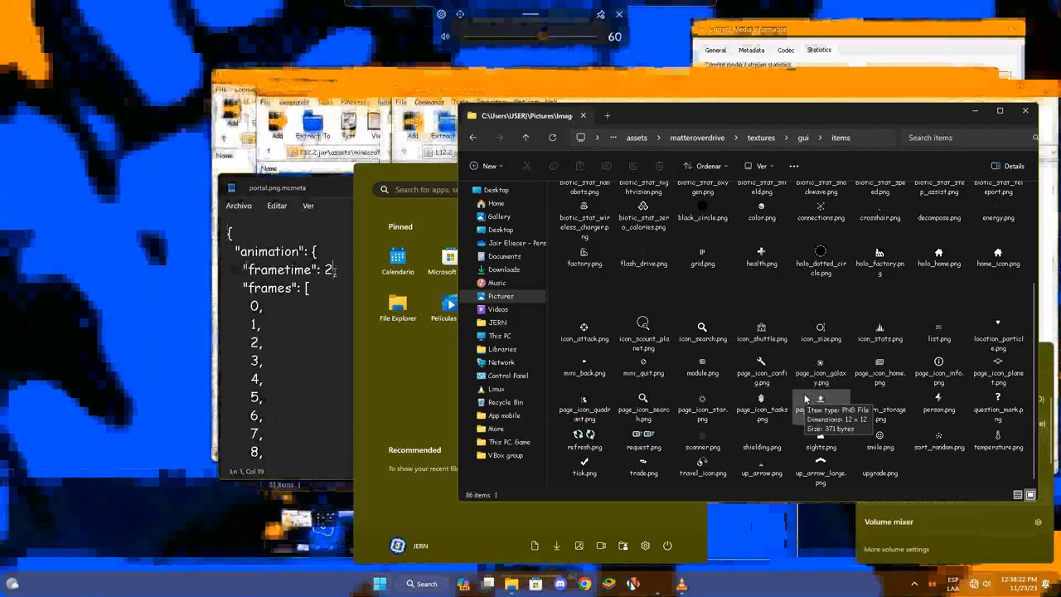
type("10,")
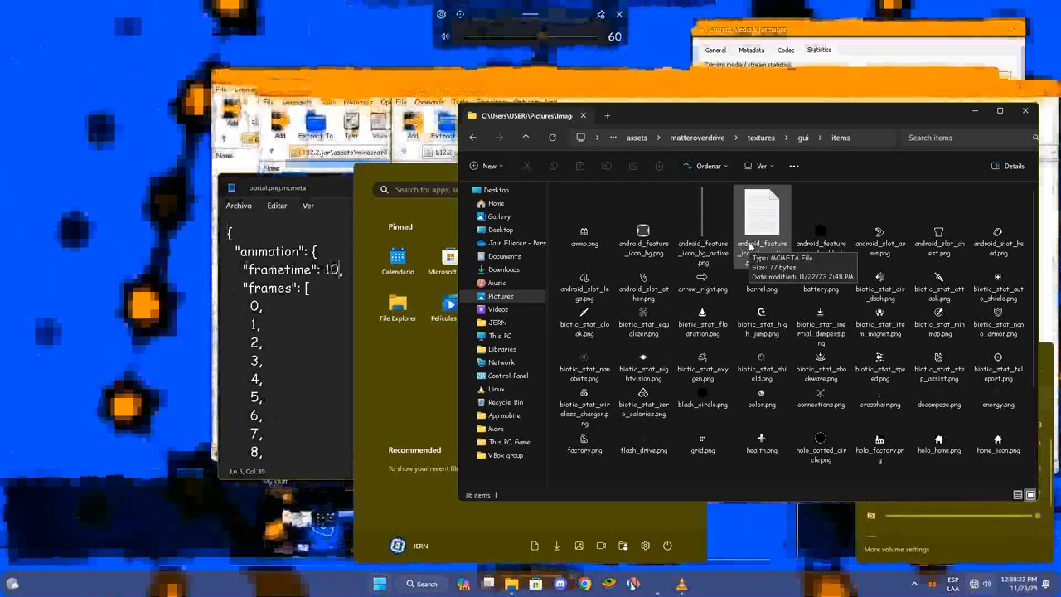
Step: View the animation entry in android_feature_icon_bg_active.png.mcmeta in gui's items folder, closing and reopening the file
double_click(750, 246)
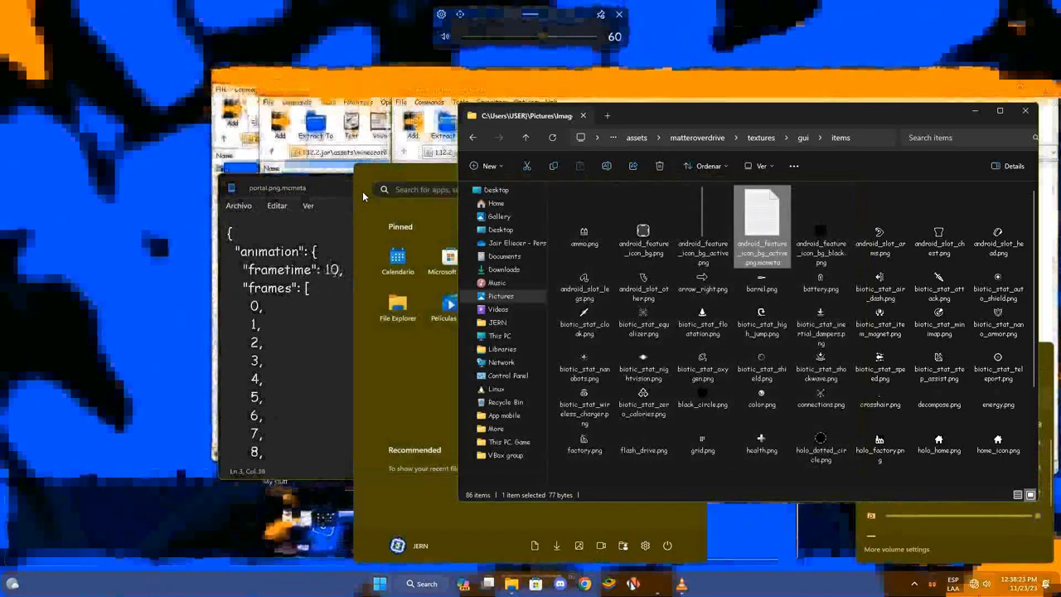
left_click(974, 108)
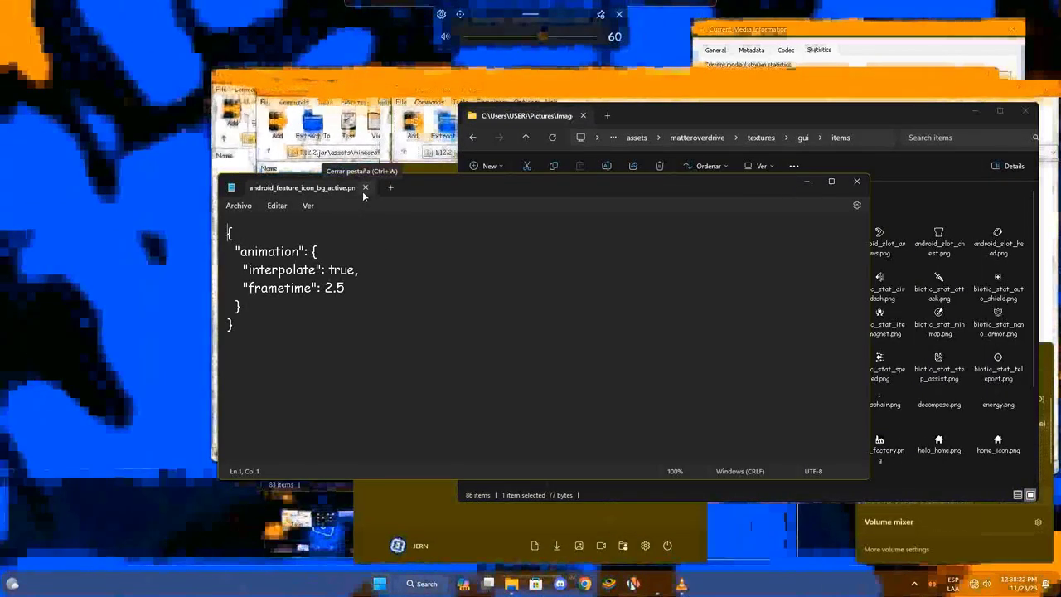
left_click(365, 187)
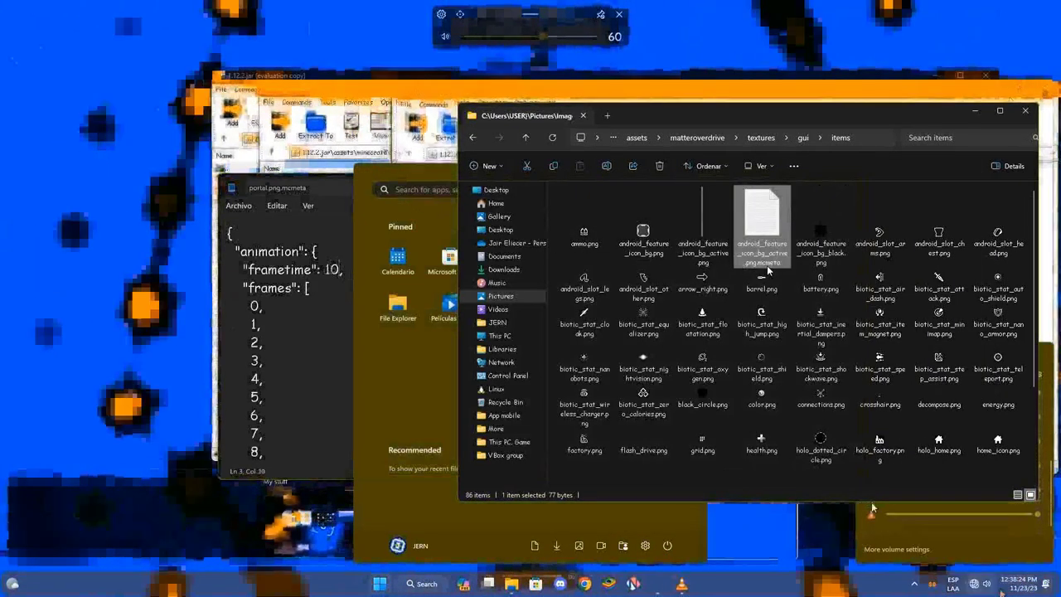
double_click(768, 266)
left_click(975, 109)
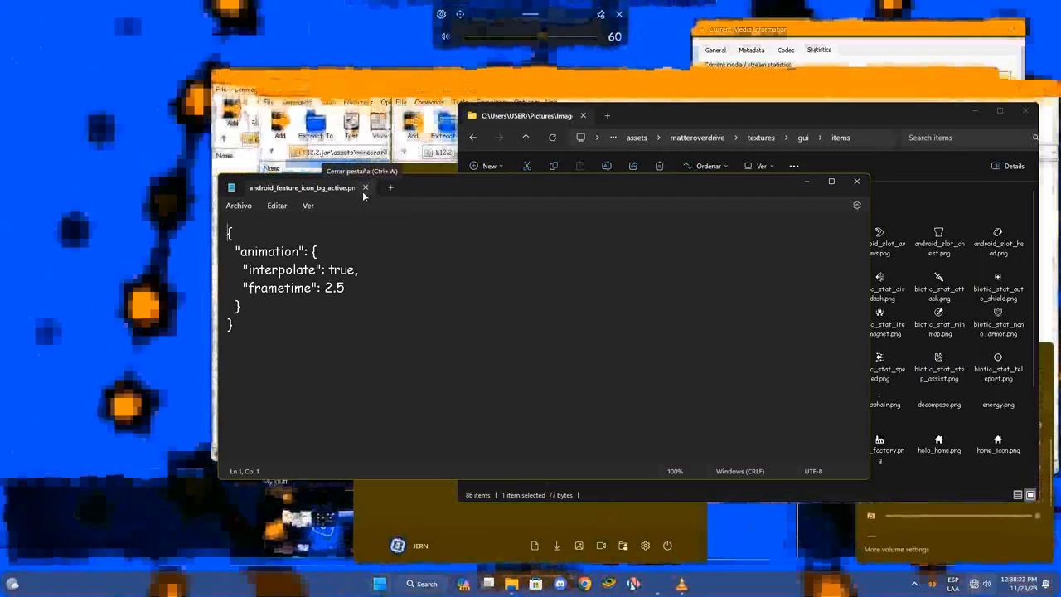
left_click(363, 189)
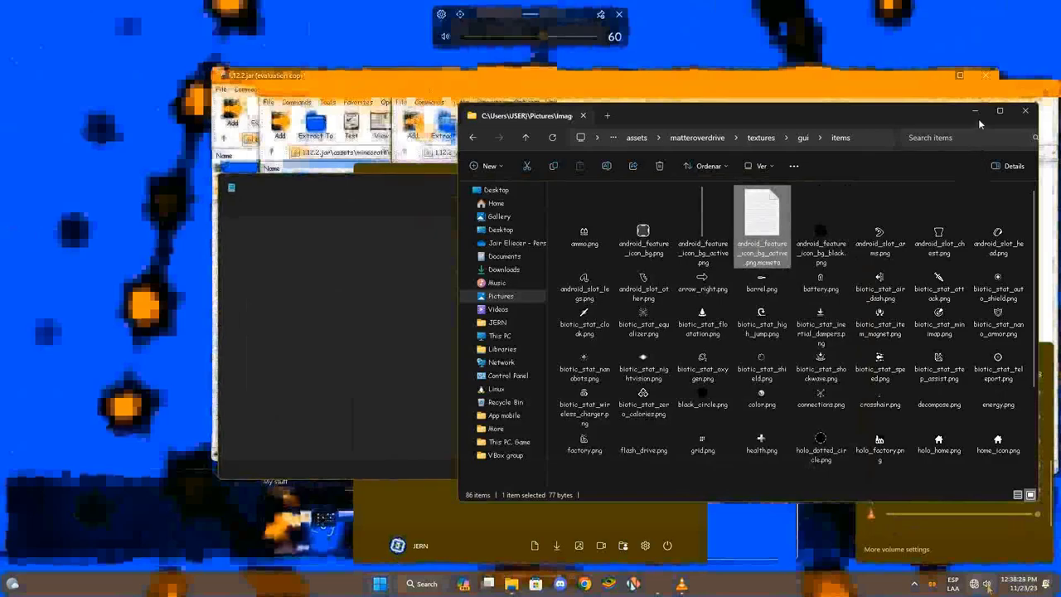
left_click(974, 111)
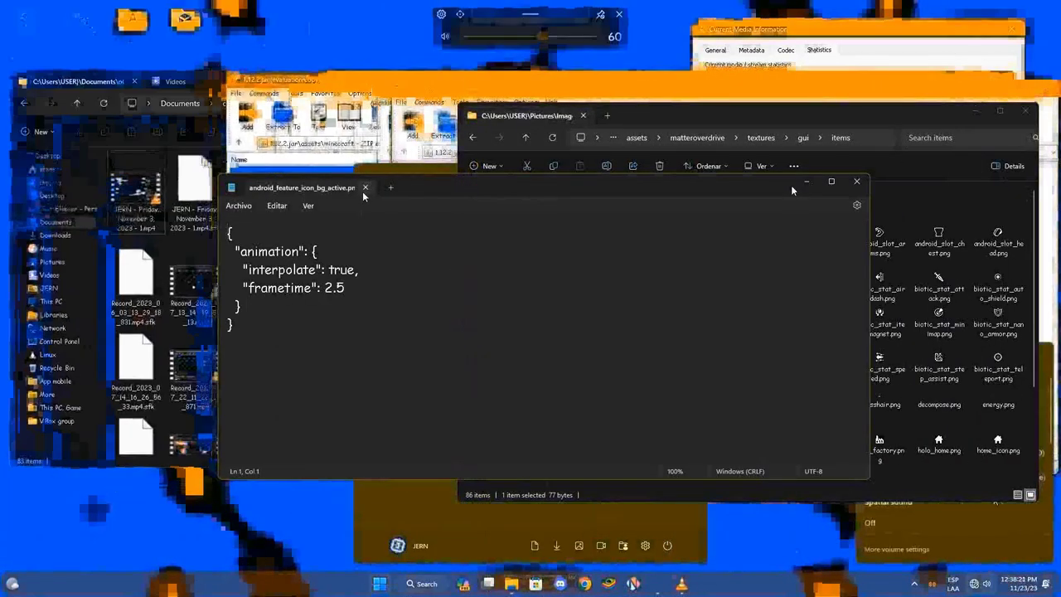
Step: Close android_feature_icon_bg_active.png.mcmeta and minimize the gui items folder window
left_click(364, 189)
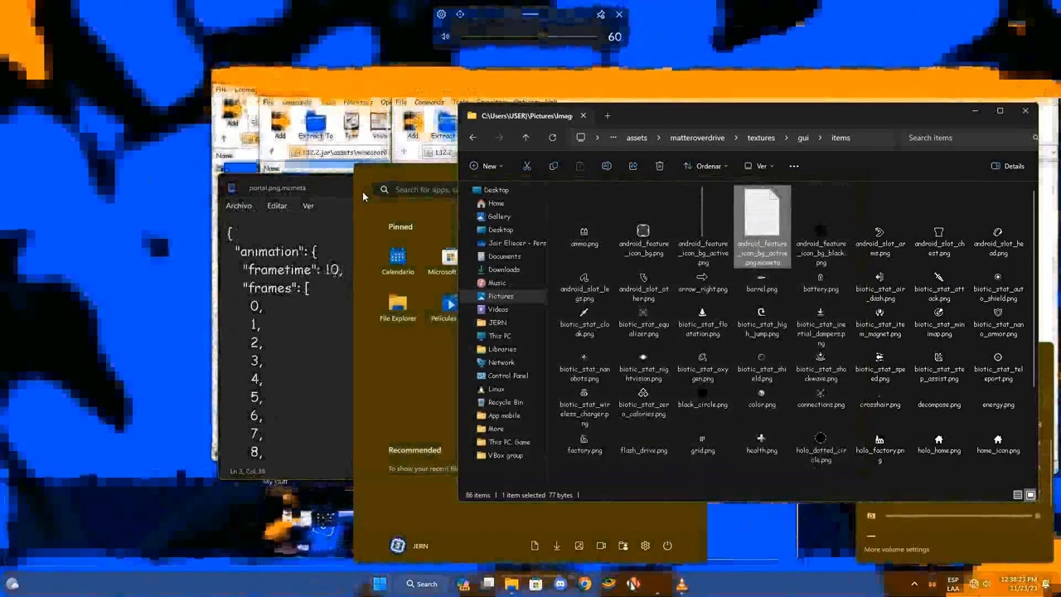
left_click(974, 108)
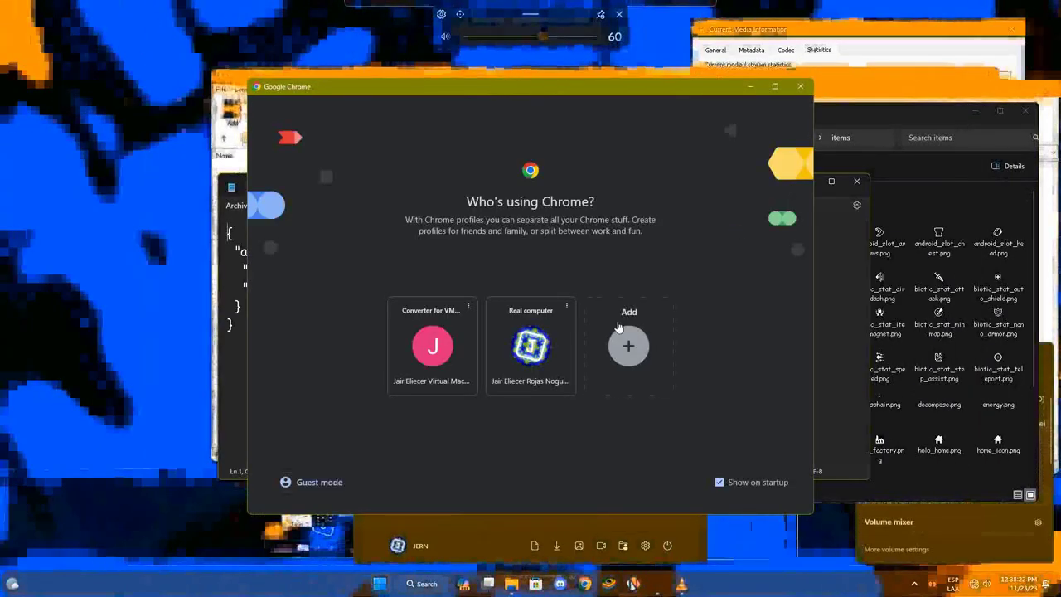
Step: Start Chrome with the Real computer profile and open the browser's settings from the new tab page
left_click(530, 346)
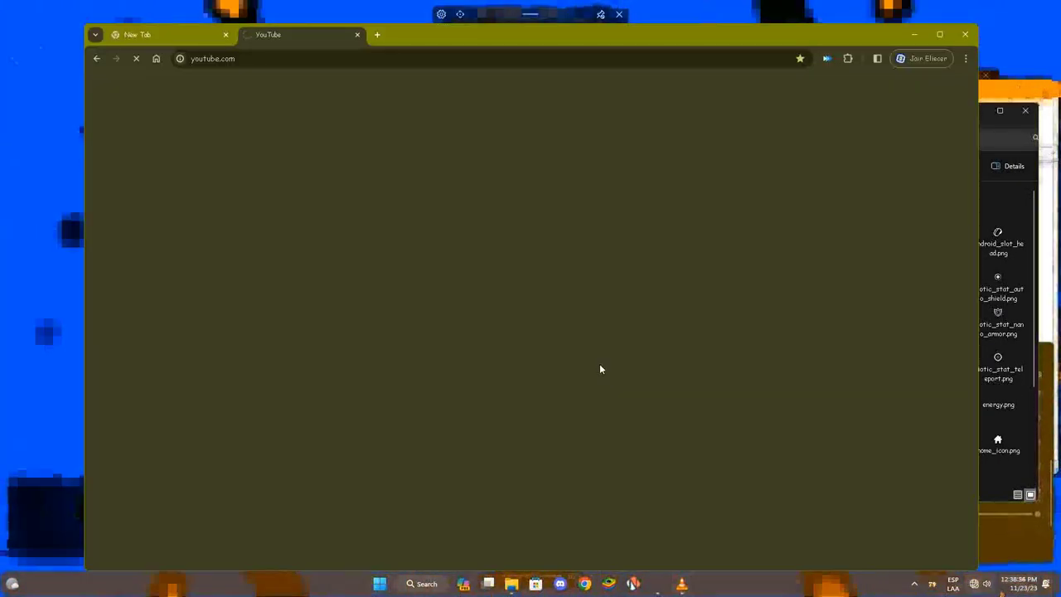
left_click(168, 35)
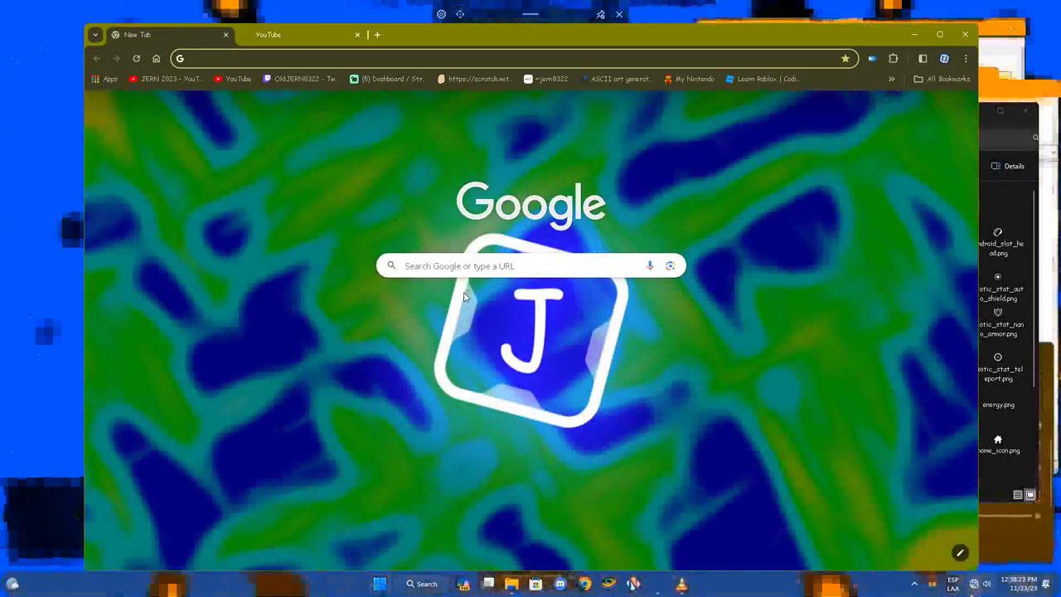
left_click(967, 58)
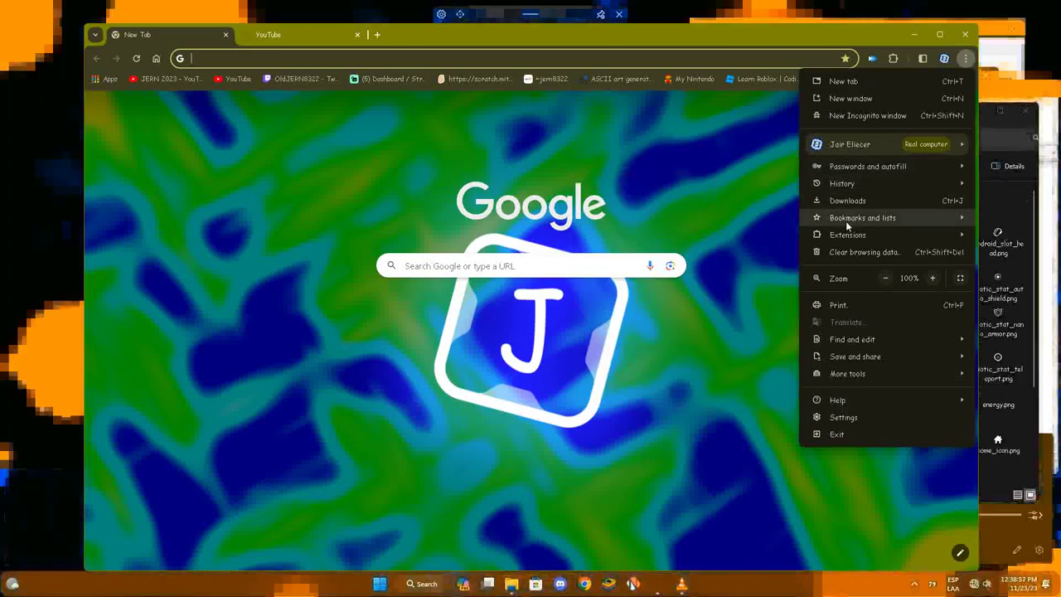
left_click(853, 416)
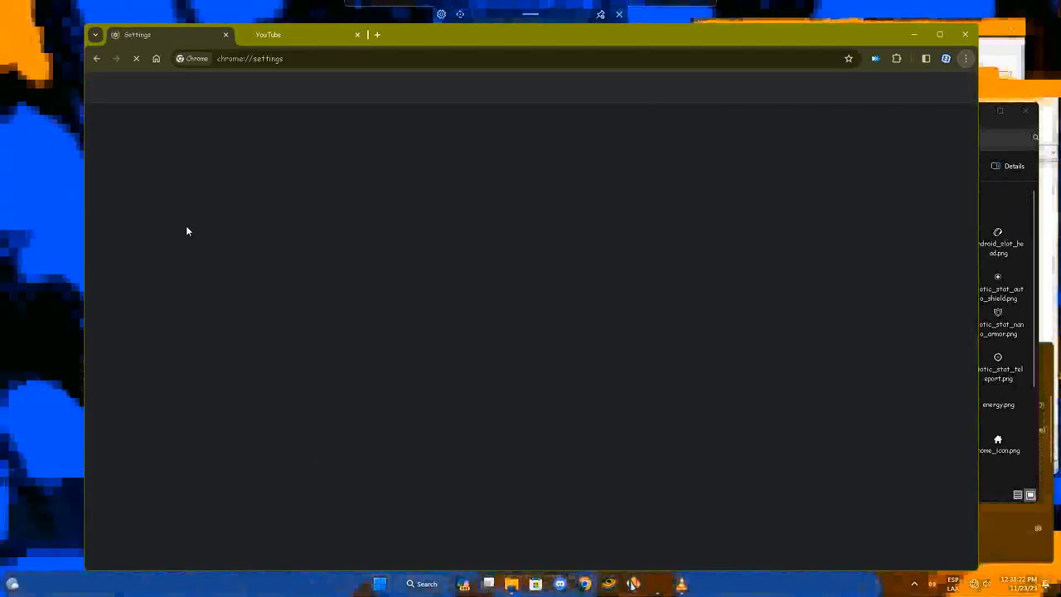
Step: Look through Chrome's Privacy and security, Autofill and passwords, System and About Chrome settings pages
left_click(185, 160)
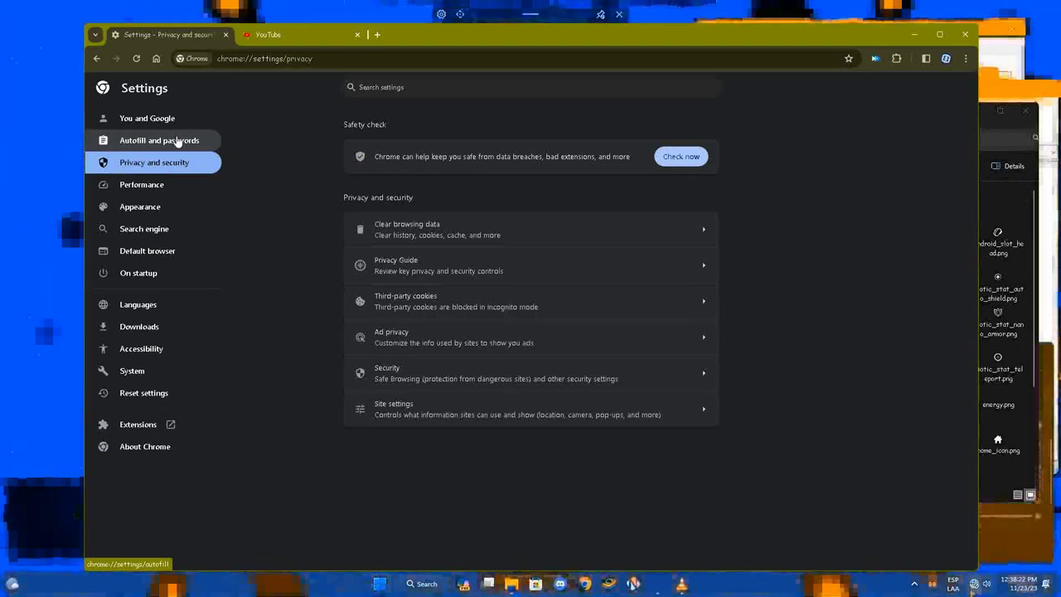
left_click(199, 141)
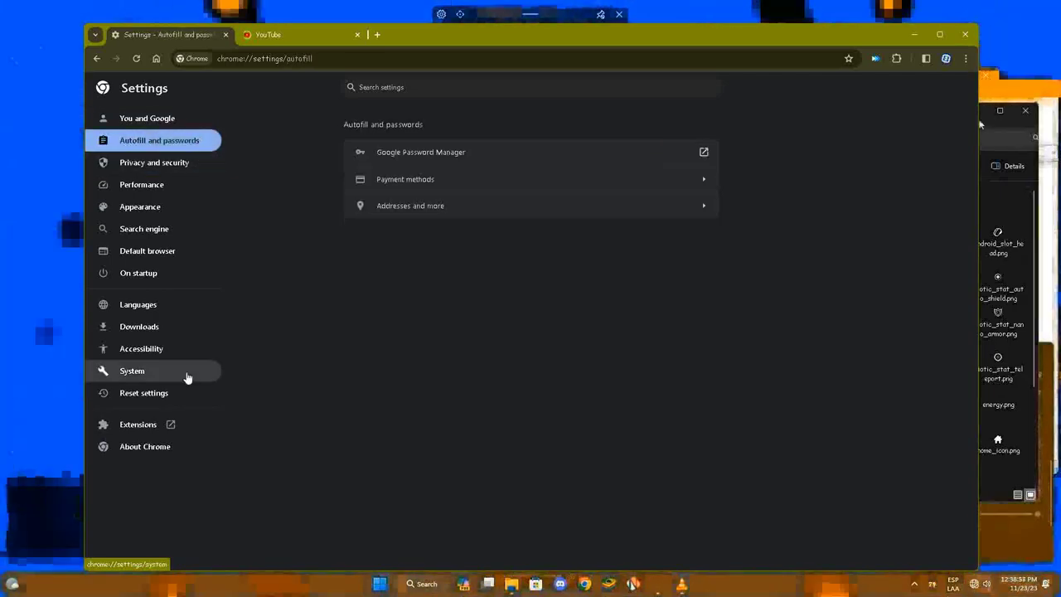
left_click(190, 448)
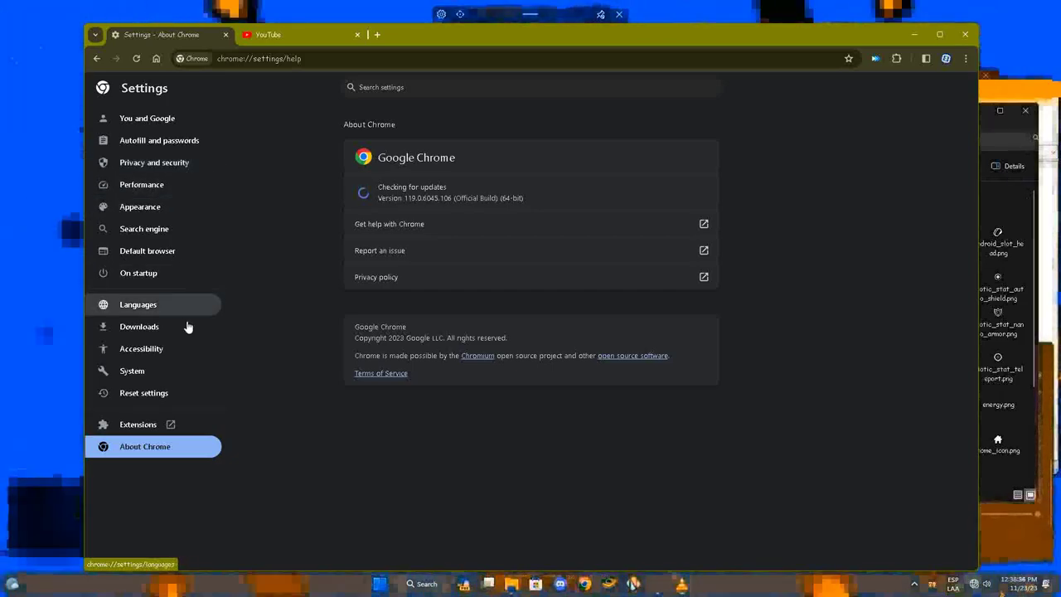
left_click(182, 391)
left_click(181, 372)
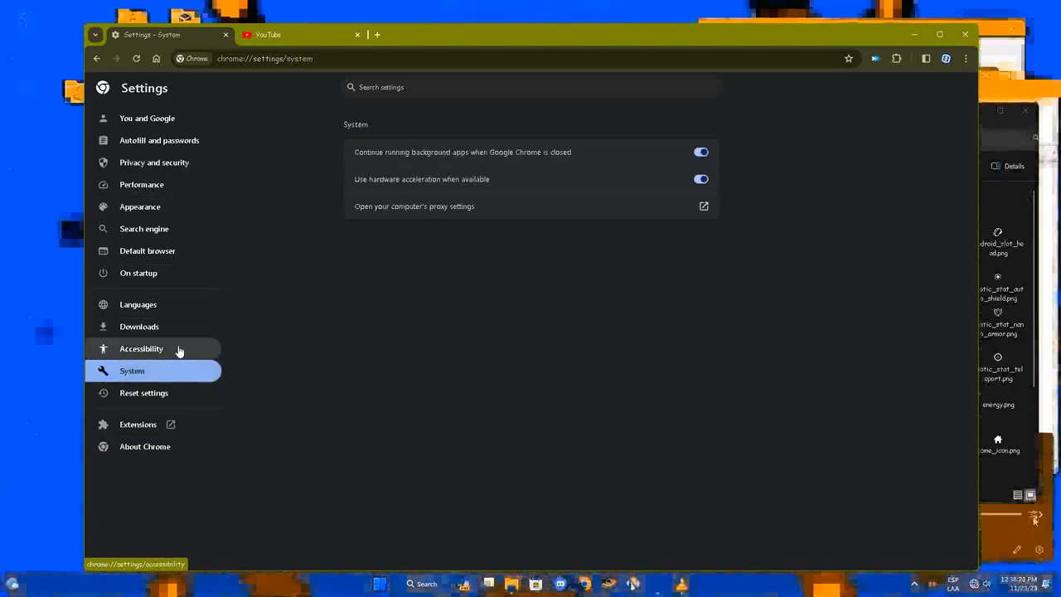
left_click(189, 446)
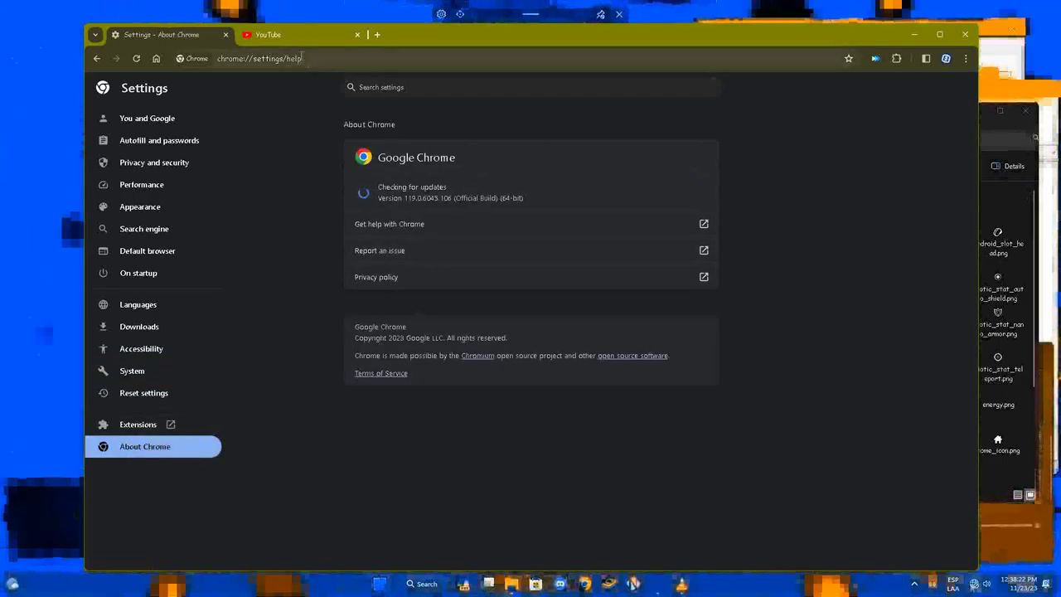
Step: Check the YouTube page in Chrome and close it, leaving only the settings page open
left_click(288, 34)
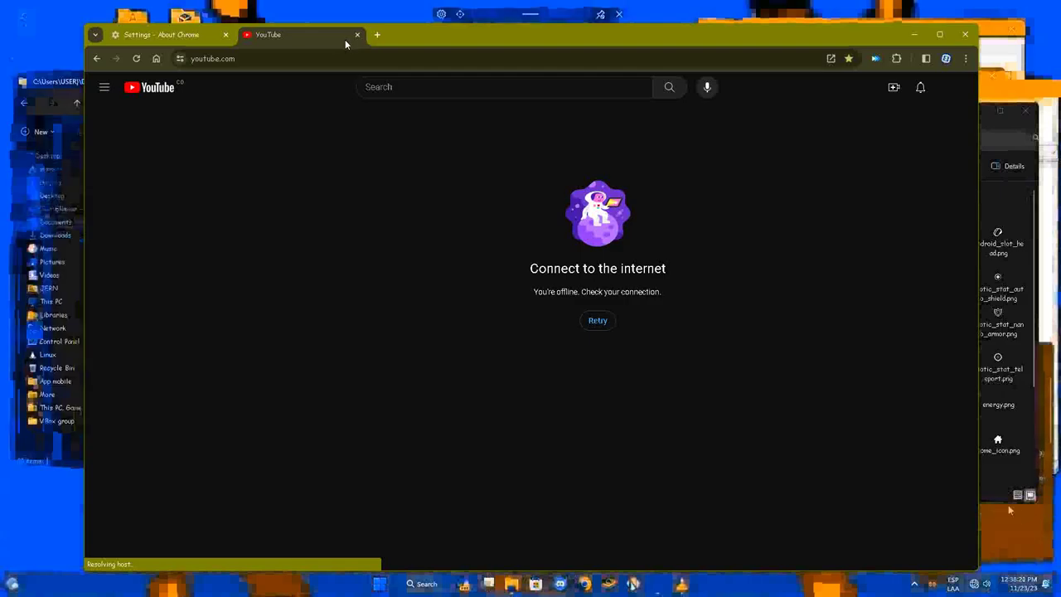
left_click(357, 35)
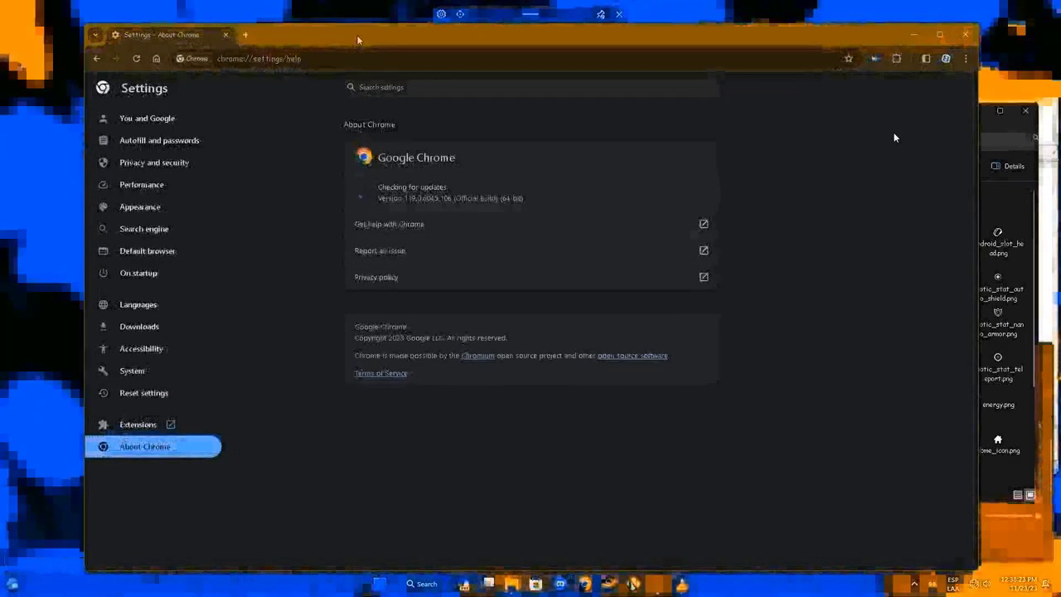
Step: Switch to VLC, view the playing video's codec information and statistics with that window moved lower, and close it
right_click(830, 152)
mouse_move(862, 291)
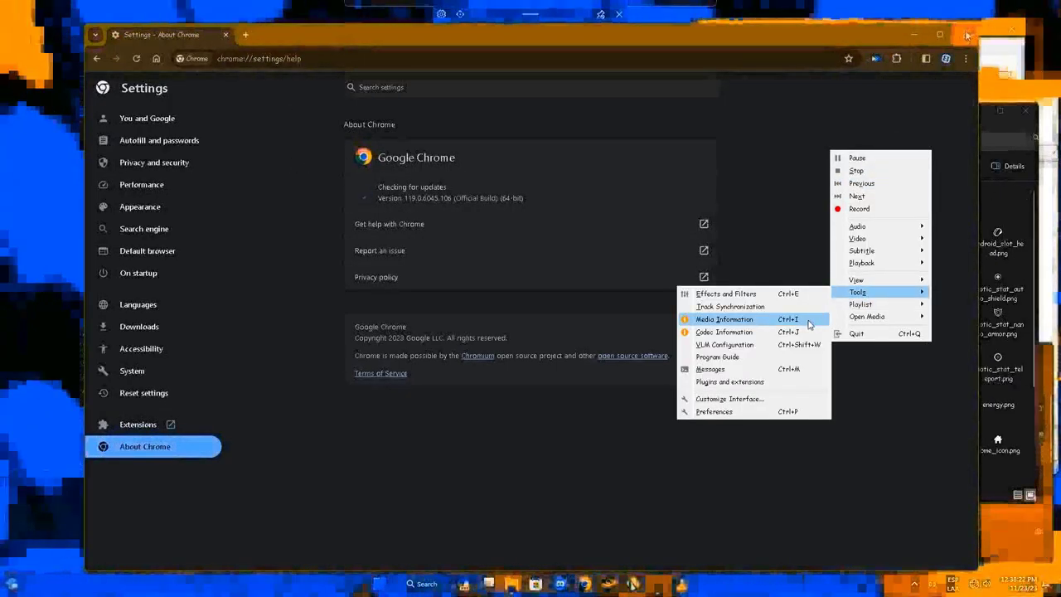
left_click(792, 332)
left_click_drag(832, 27, 840, 160)
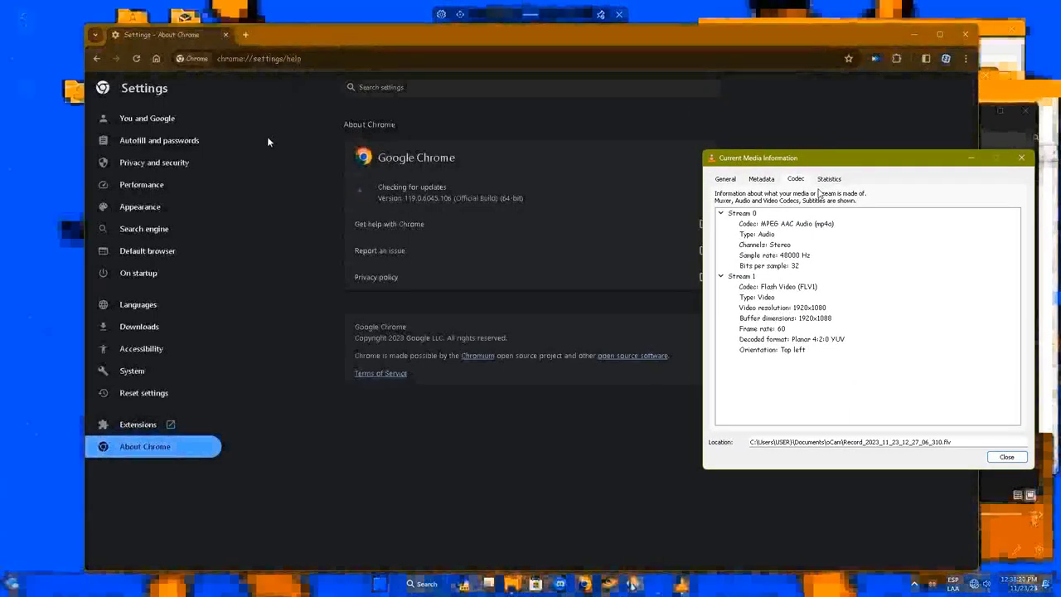
left_click(830, 179)
left_click(1006, 456)
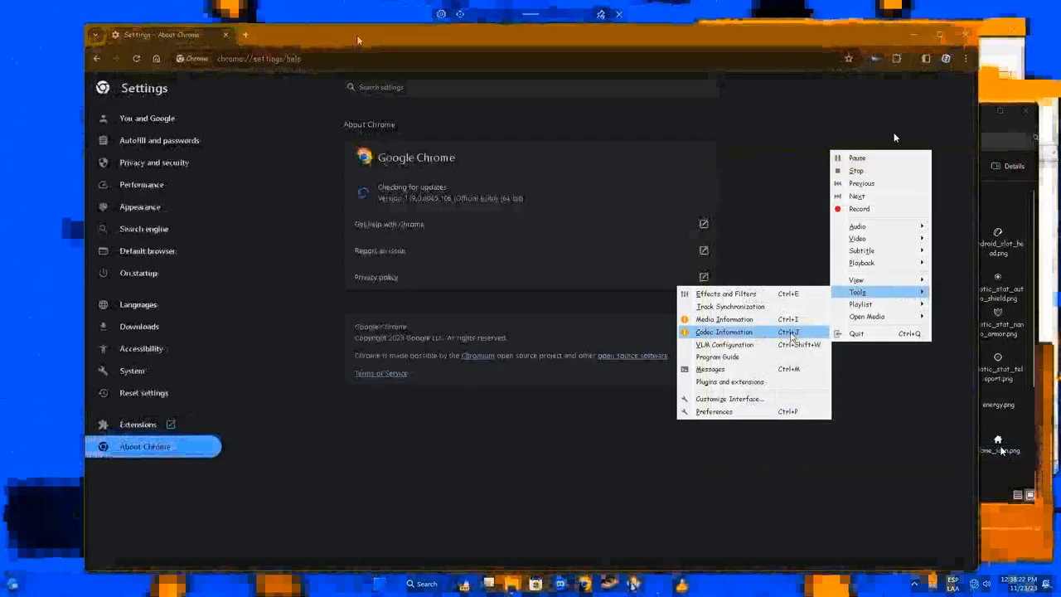
Step: Open VLC's message log and set its verbosity to 1 (warnings)
right_click(914, 317)
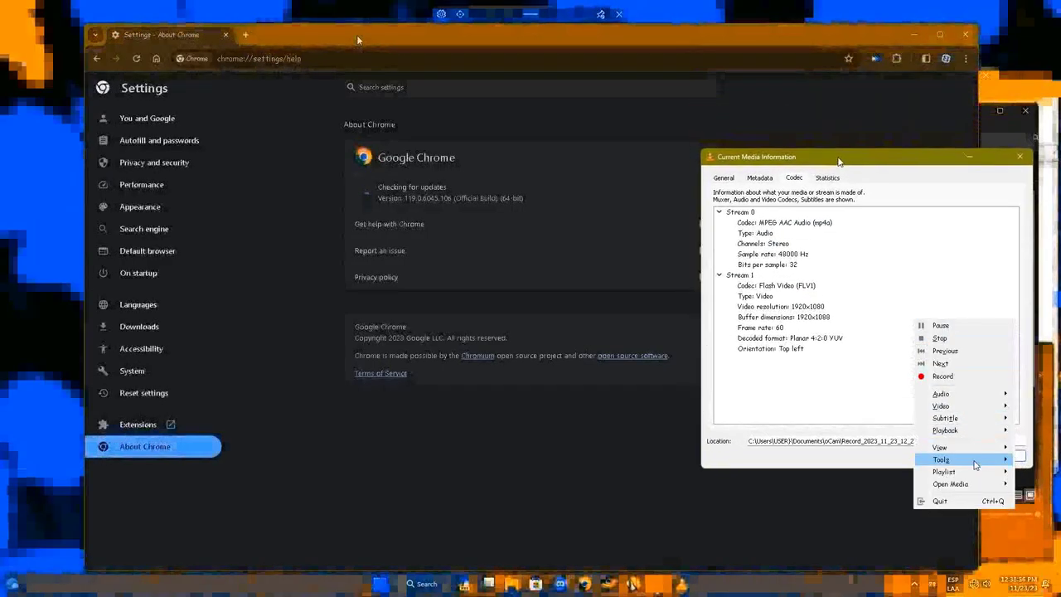
mouse_move(975, 462)
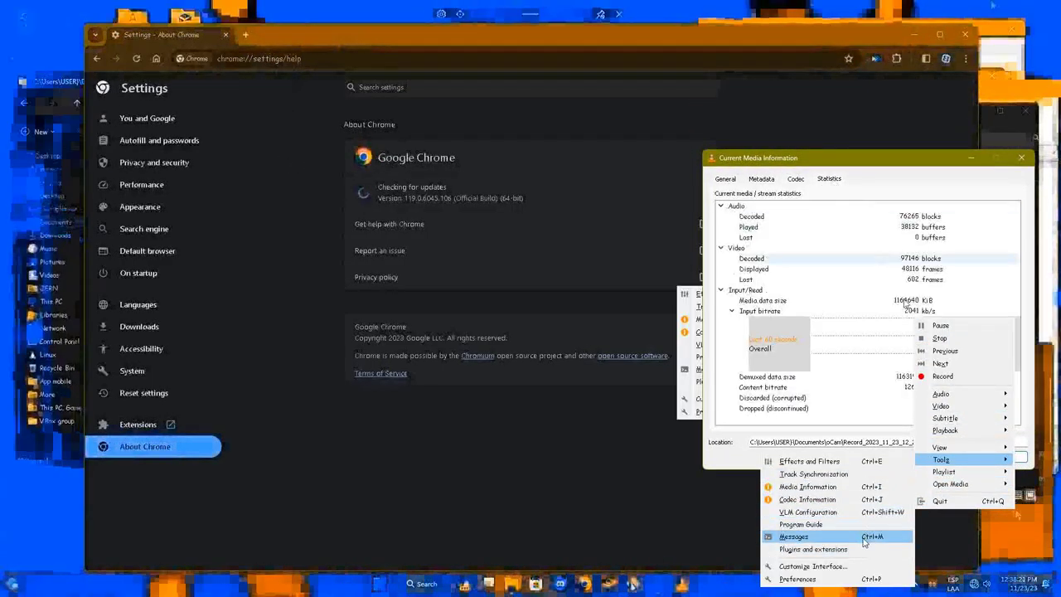
left_click(862, 537)
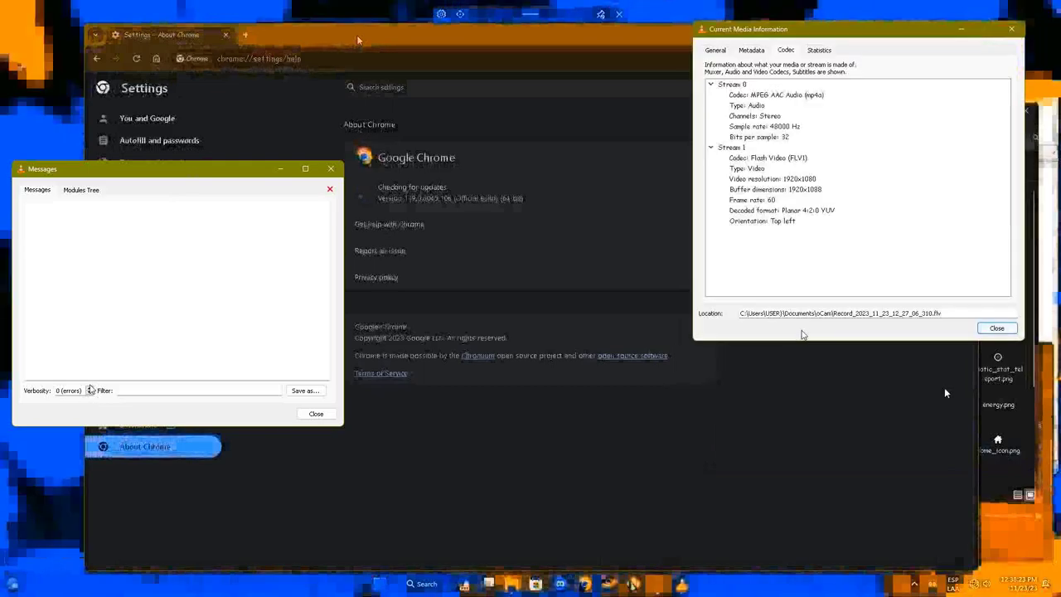
left_click(89, 388)
left_click(90, 388)
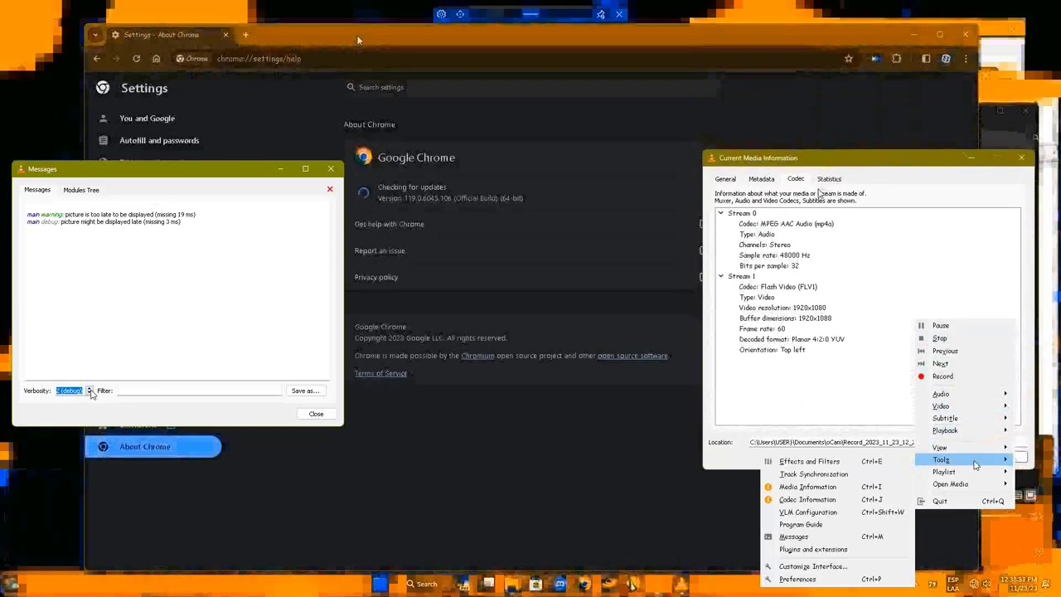
left_click(90, 394)
left_click(863, 536)
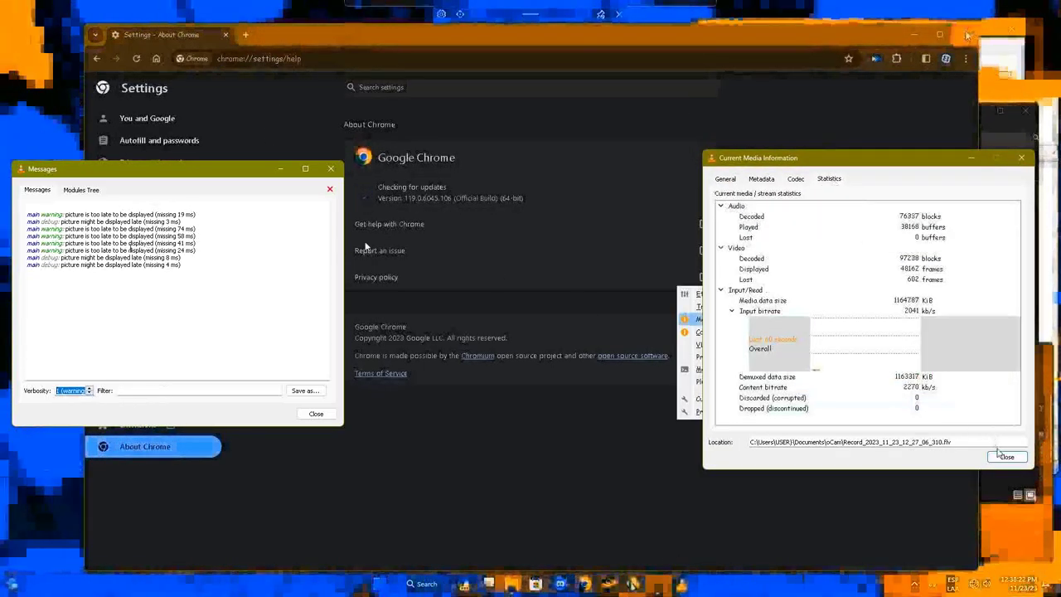
Step: Bring up the playing video's codec information and the message log again to review them
right_click(829, 147)
mouse_move(853, 289)
left_click(742, 339)
right_click(916, 321)
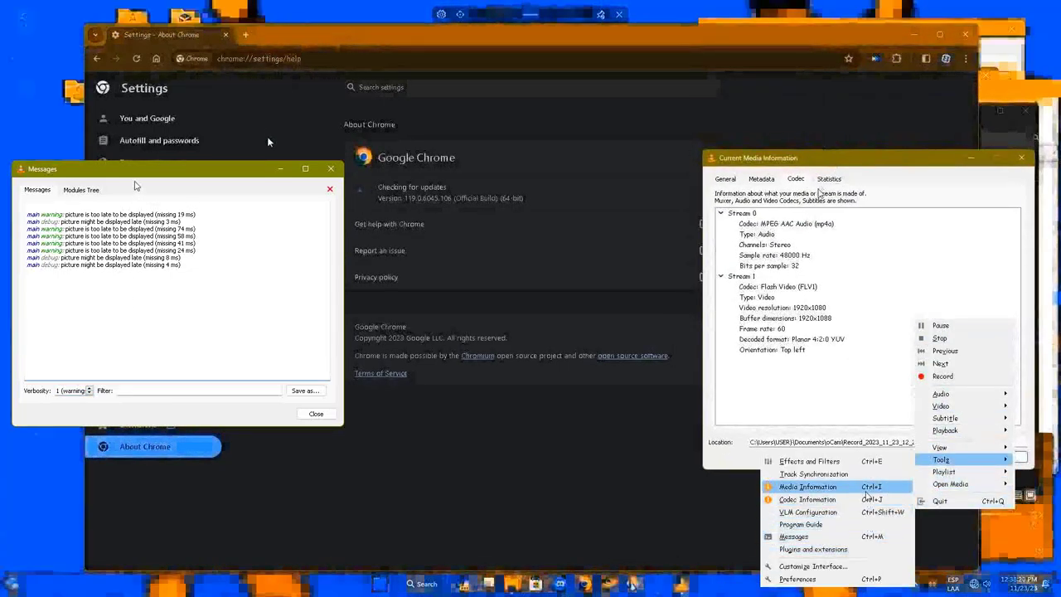
left_click(794, 536)
left_click(1005, 459)
right_click(829, 150)
mouse_move(862, 291)
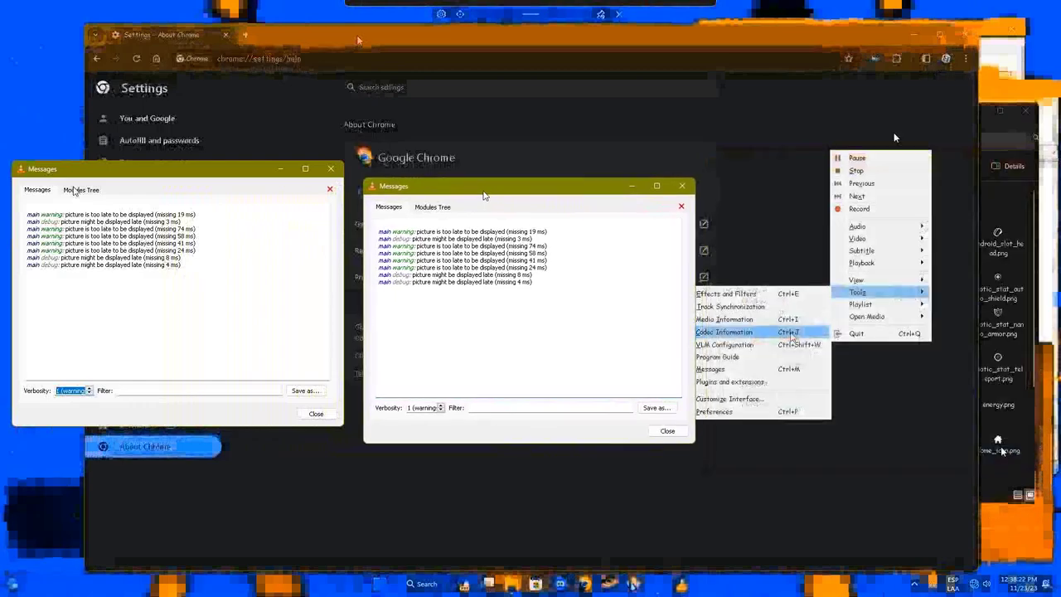
left_click(791, 335)
right_click(914, 319)
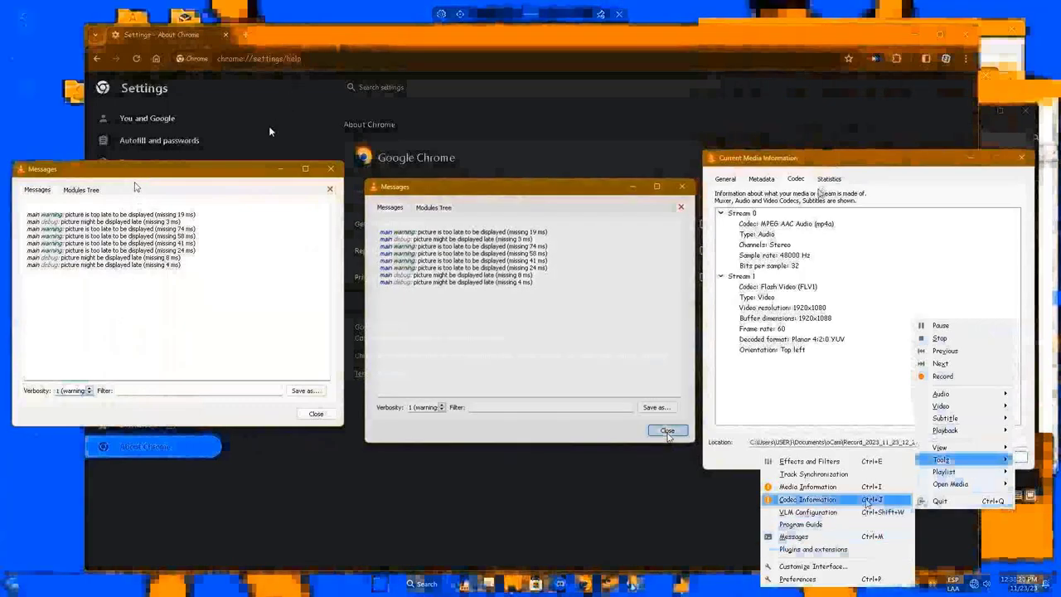
left_click(1004, 459)
right_click(832, 150)
mouse_move(879, 291)
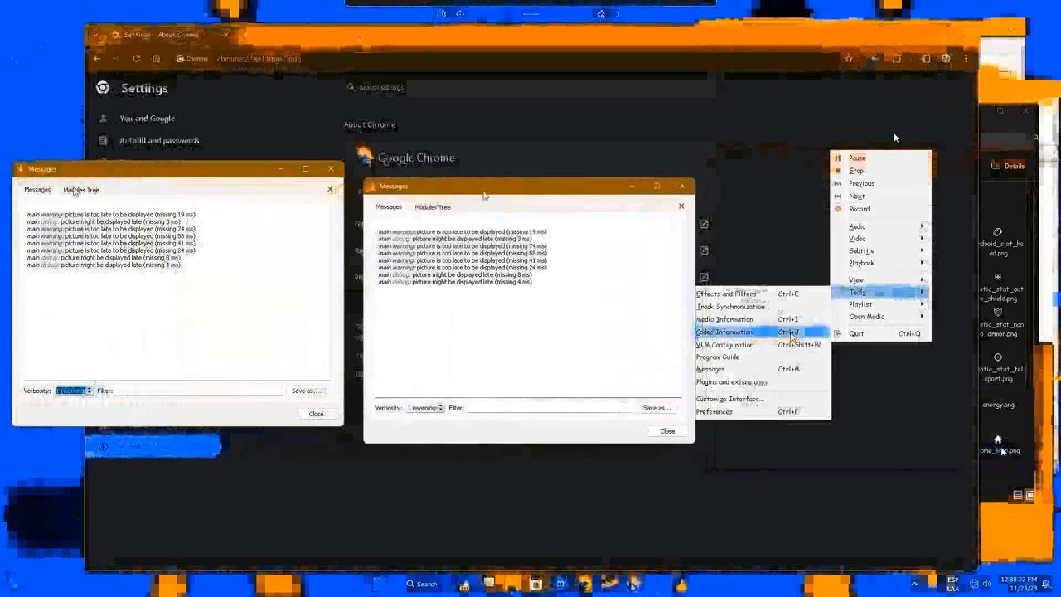
left_click(790, 332)
right_click(914, 321)
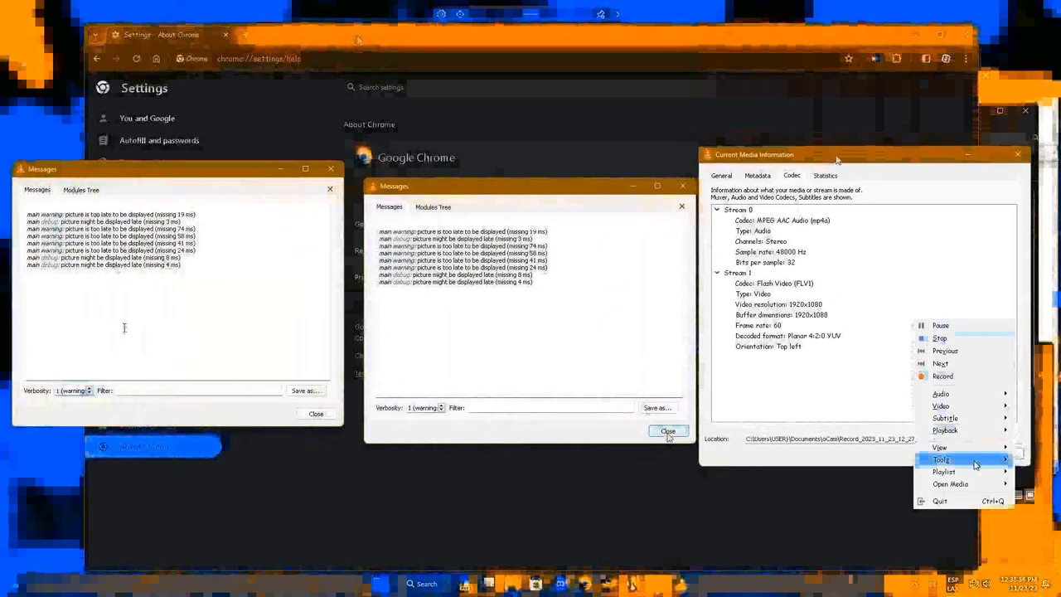
mouse_move(976, 461)
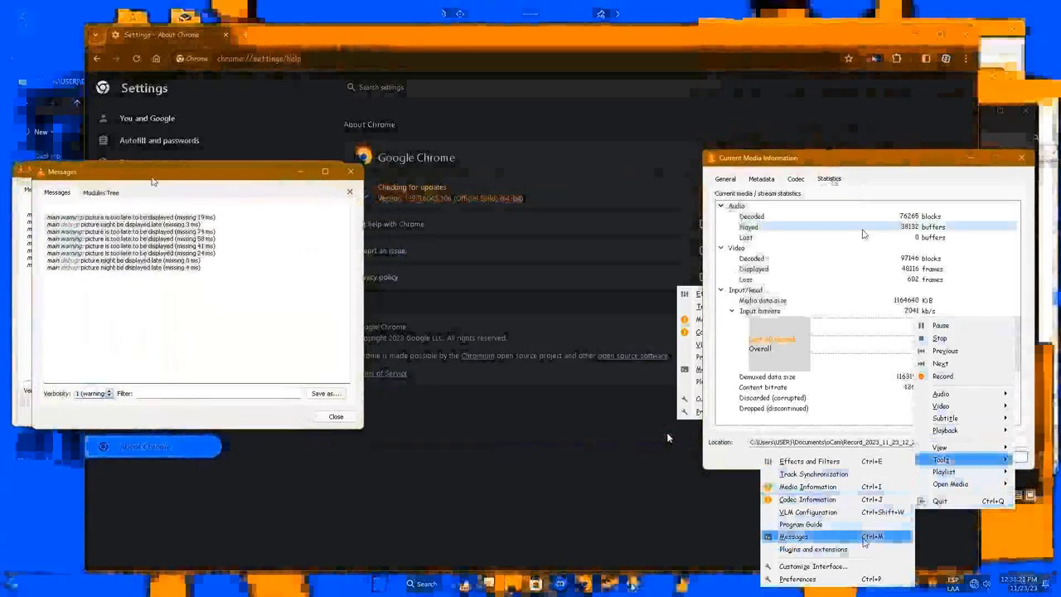
left_click(867, 537)
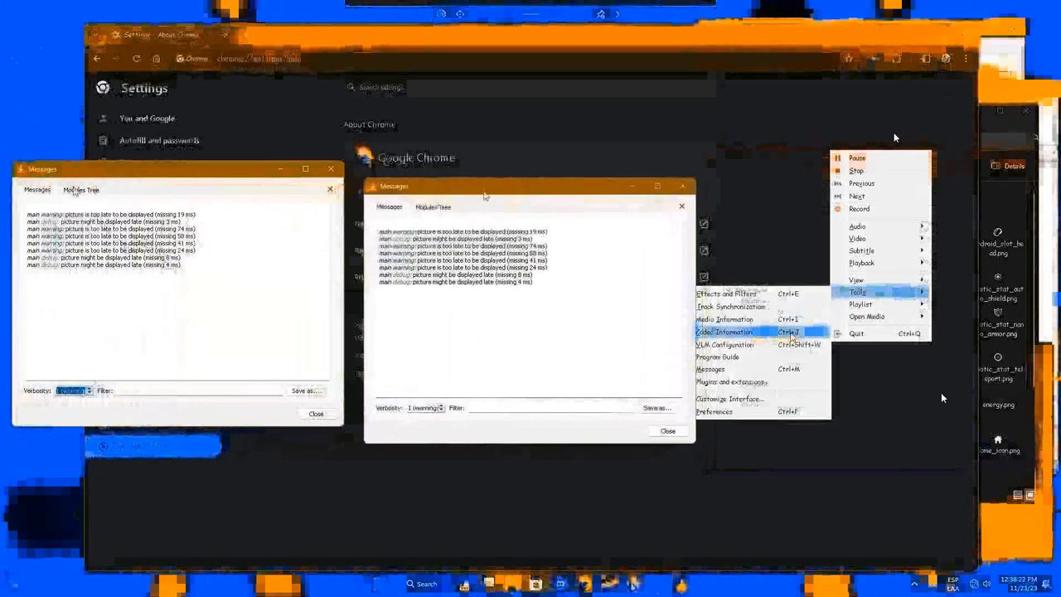
left_click(790, 333)
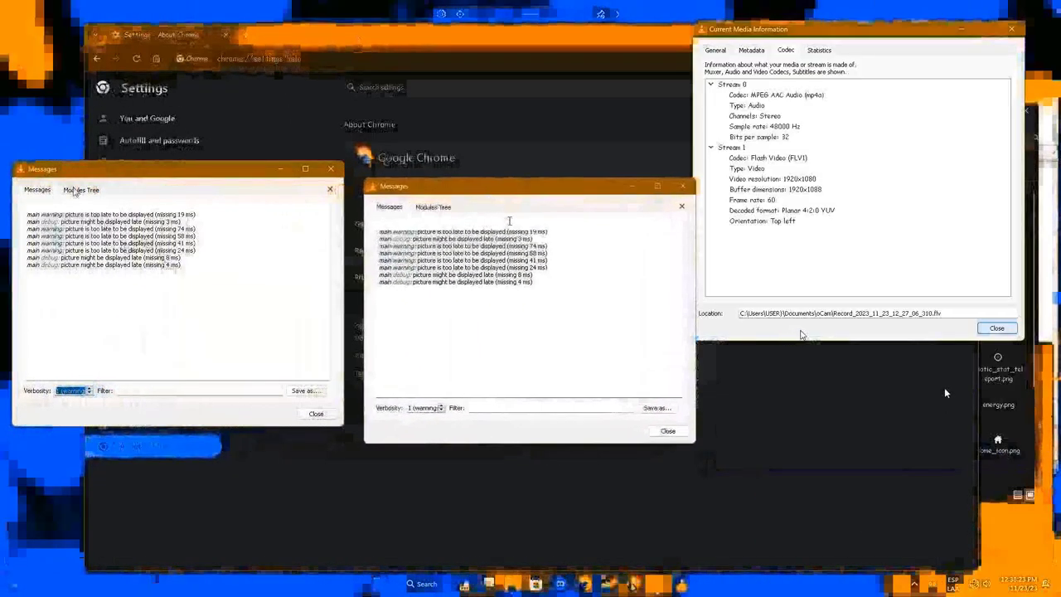
right_click(914, 320)
mouse_move(976, 464)
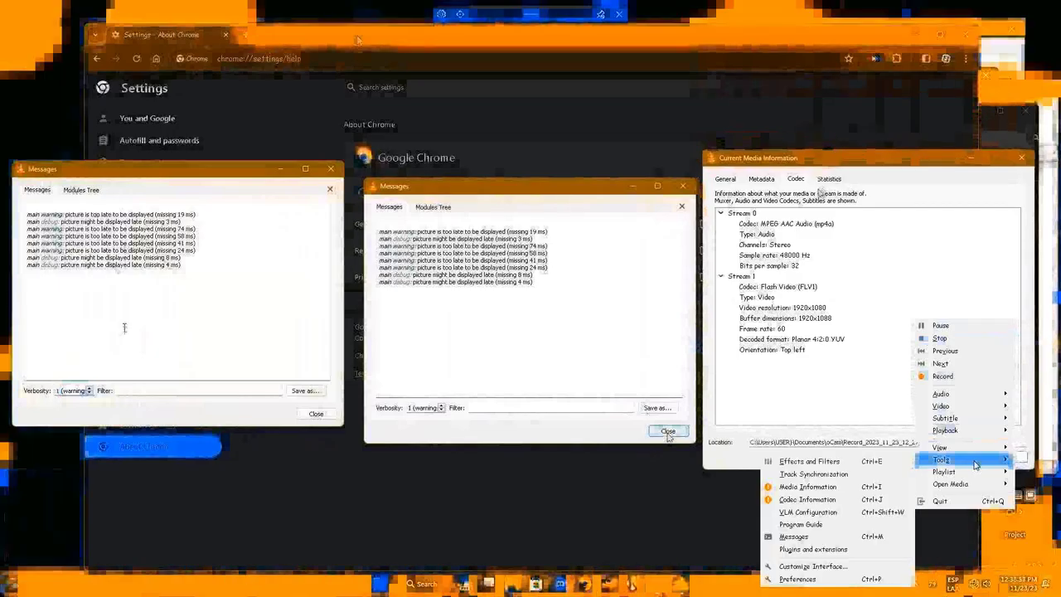
left_click(668, 433)
left_click(829, 179)
left_click_drag(216, 190, 485, 192)
right_click(915, 320)
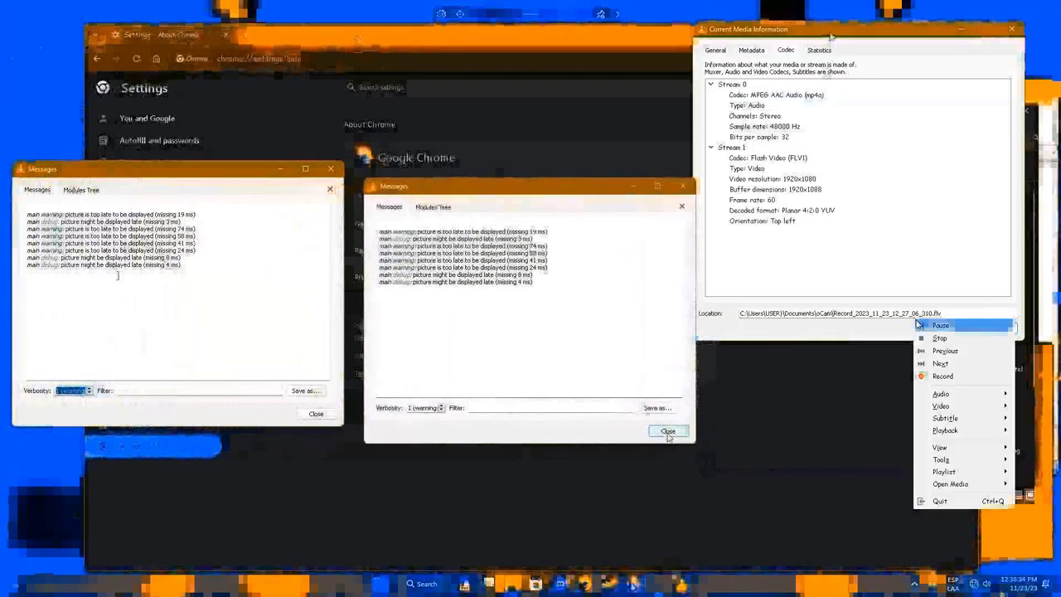
left_click(668, 432)
left_click(829, 180)
left_click(864, 537)
left_click_drag(133, 180, 485, 194)
left_click(1005, 457)
right_click(831, 149)
mouse_move(881, 289)
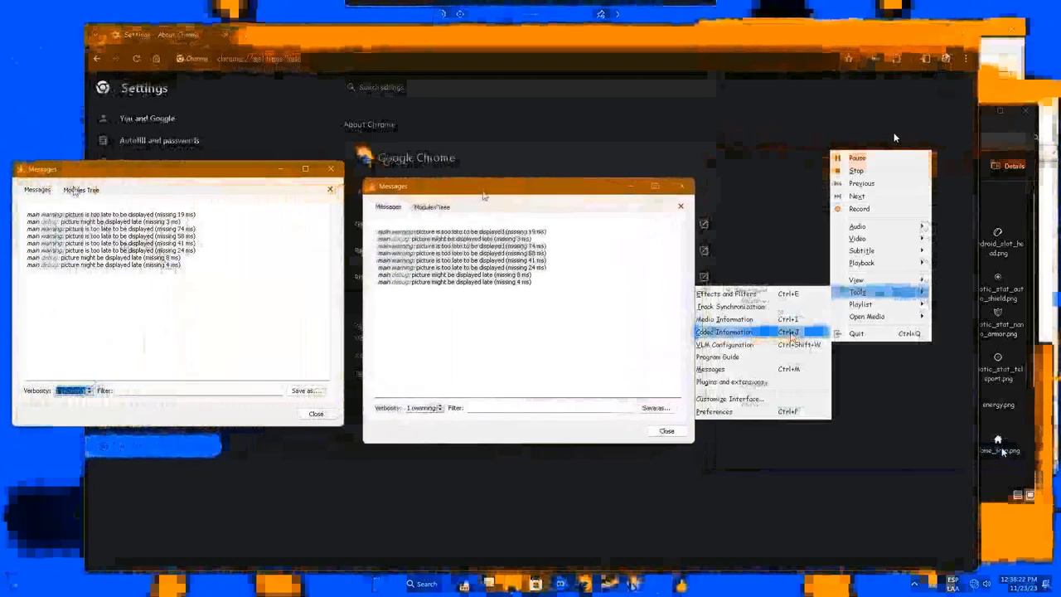
left_click(779, 333)
right_click(914, 320)
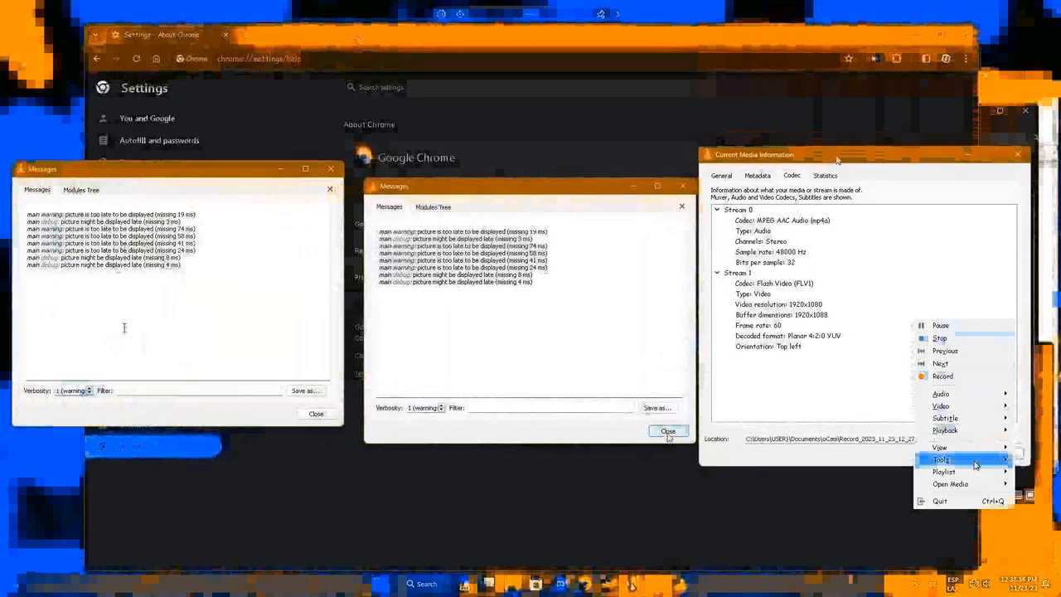
mouse_move(974, 461)
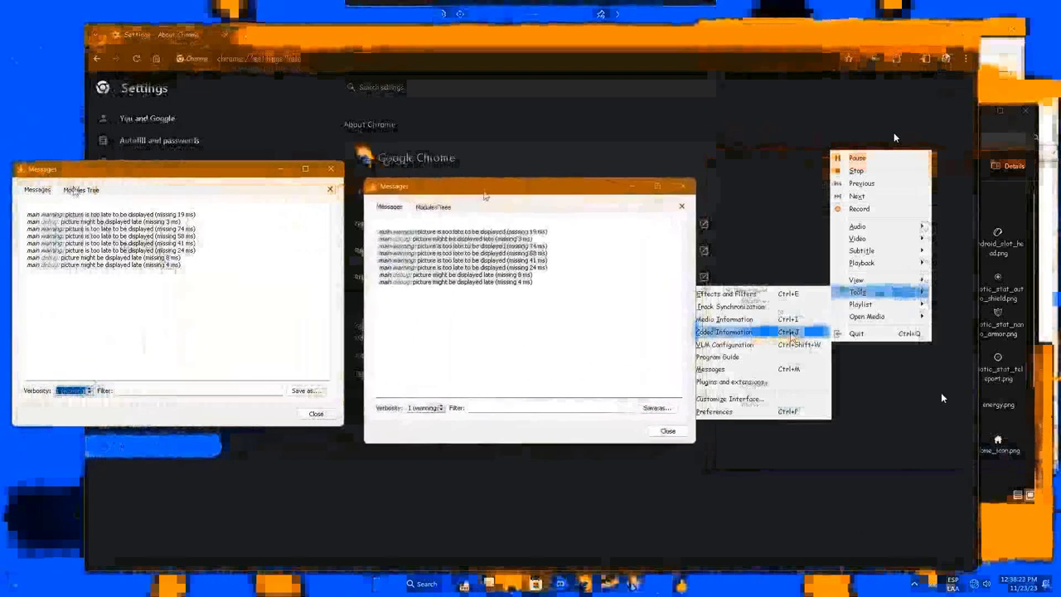
left_click(788, 332)
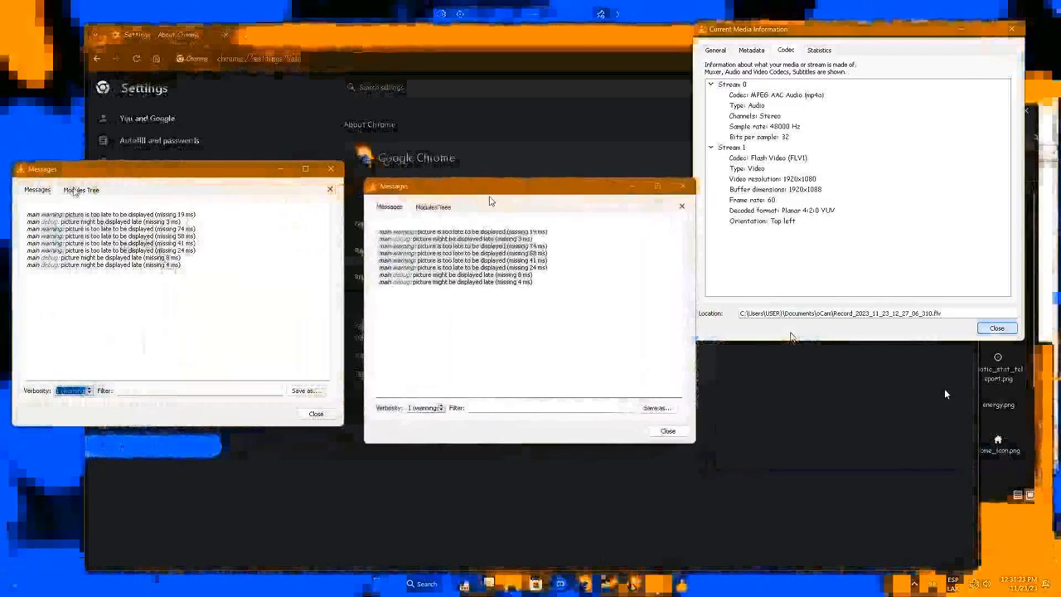
right_click(914, 319)
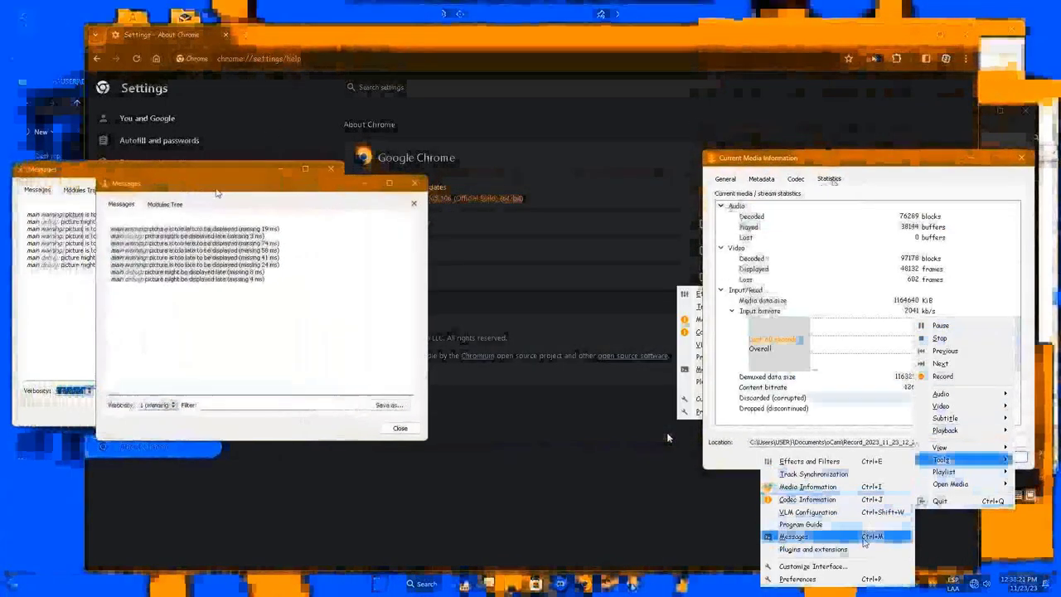
left_click(867, 537)
right_click(825, 143)
left_click(738, 323)
right_click(913, 320)
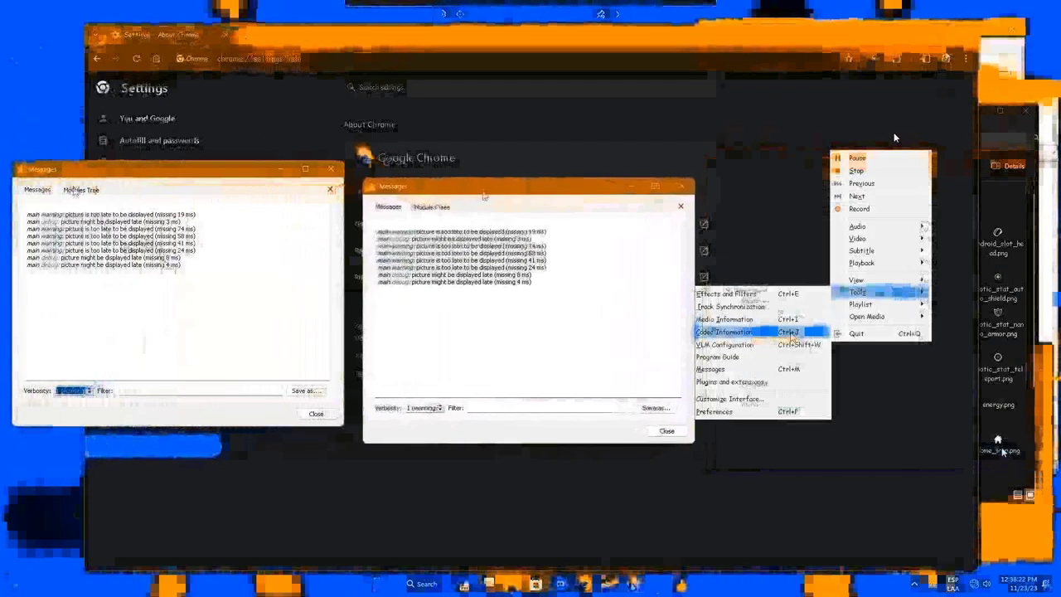
left_click(759, 331)
right_click(914, 322)
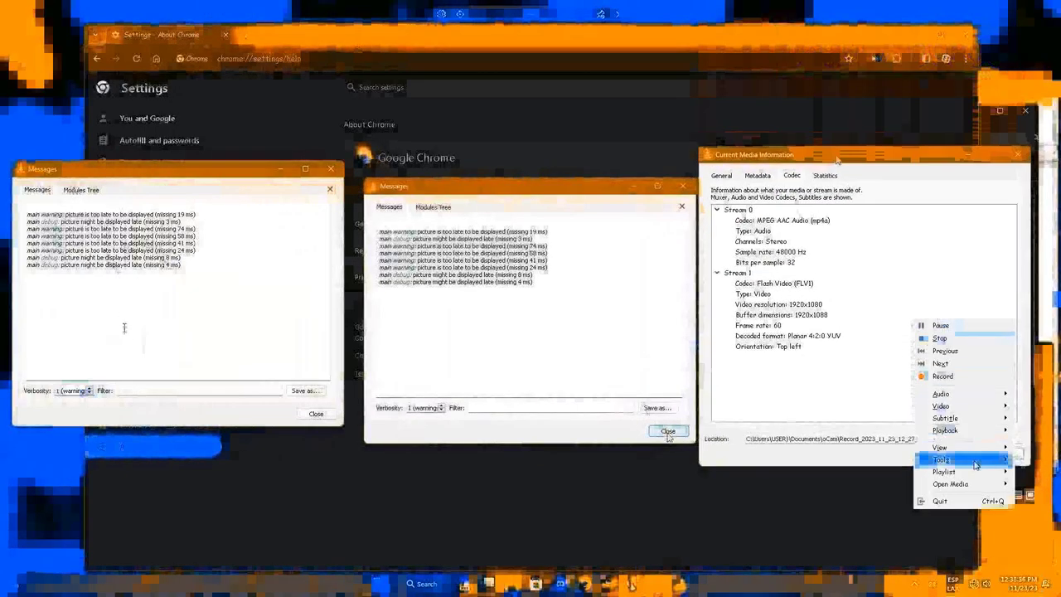